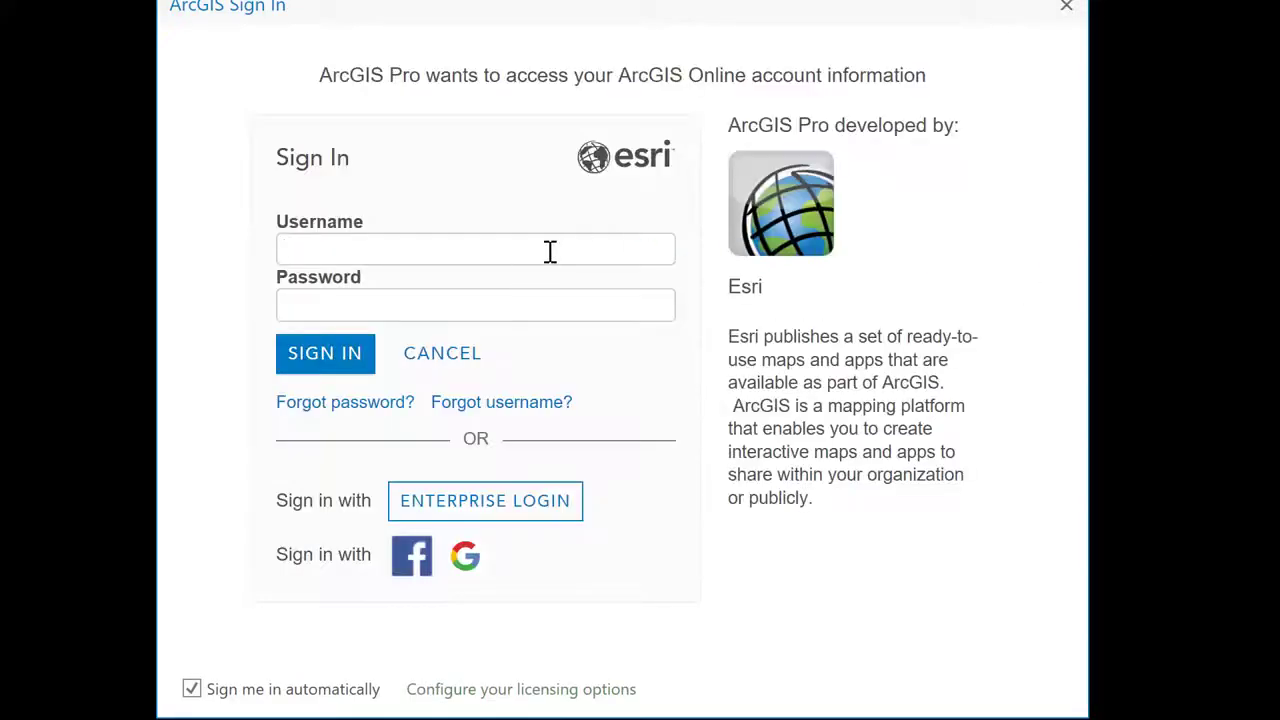
Sign in to ArcGIS Online with the account username and password.
text(gisuser)
click(443, 294)
text(password1234)
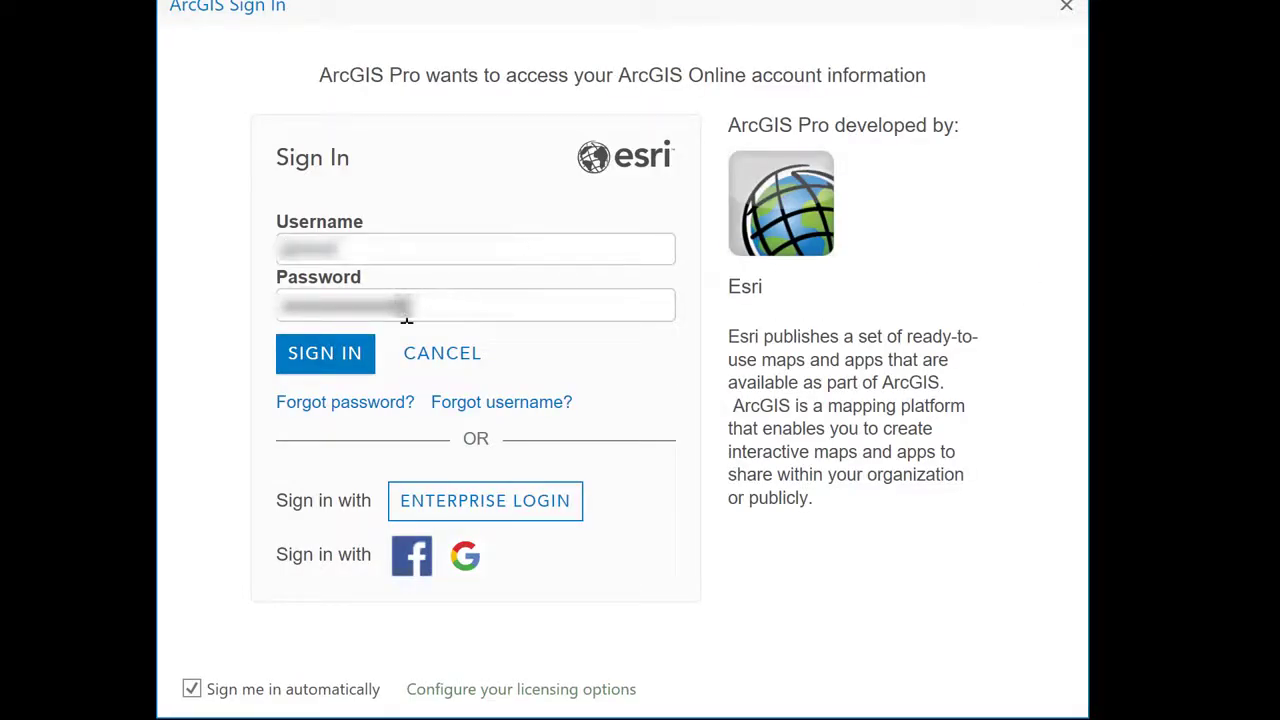
click(352, 363)
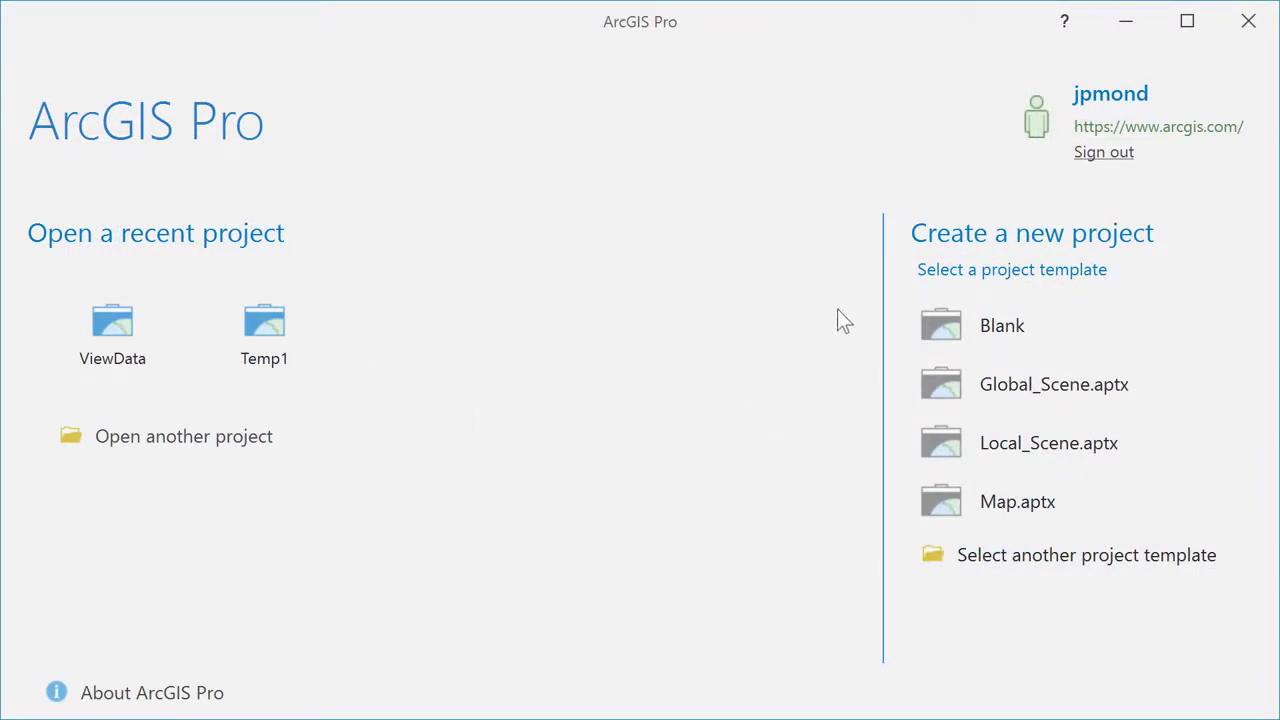
Create a Map-template project named DemoProject in the UVM SAL\GIS\GettingStarted_ArcGISPro folder.
click(948, 505)
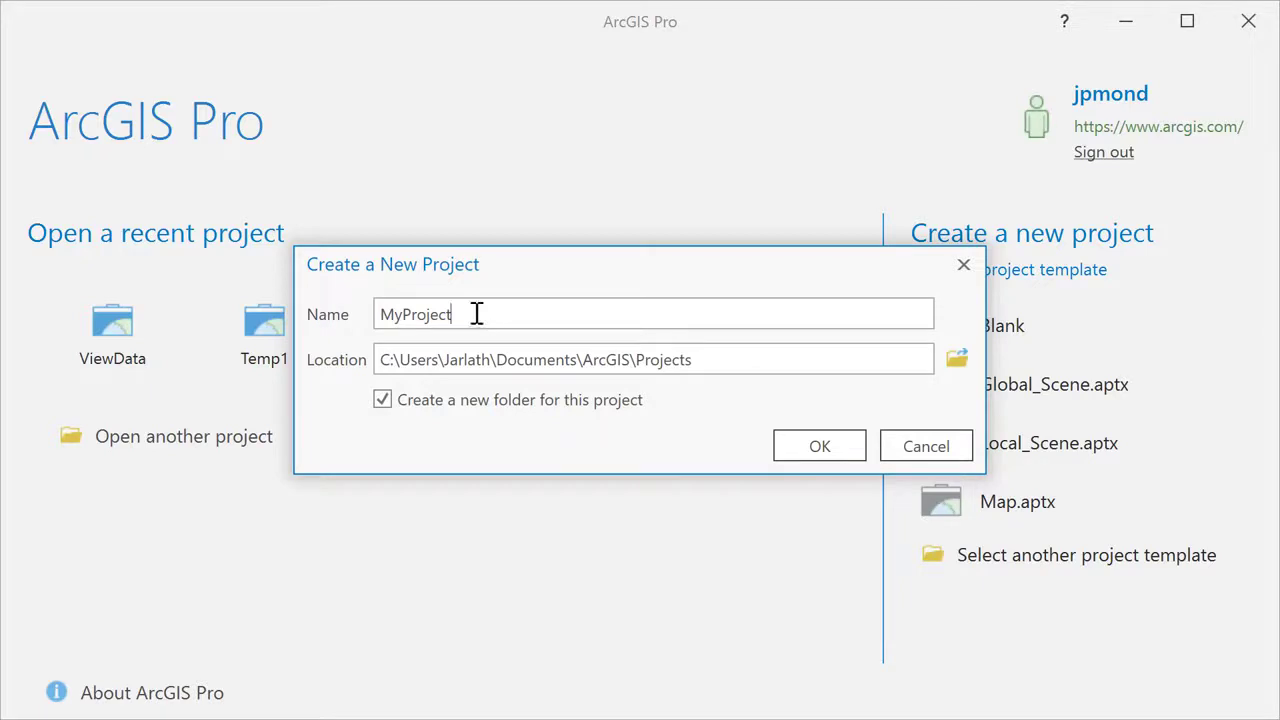
drag(477, 314, 376, 316)
text(DemoProject)
click(964, 359)
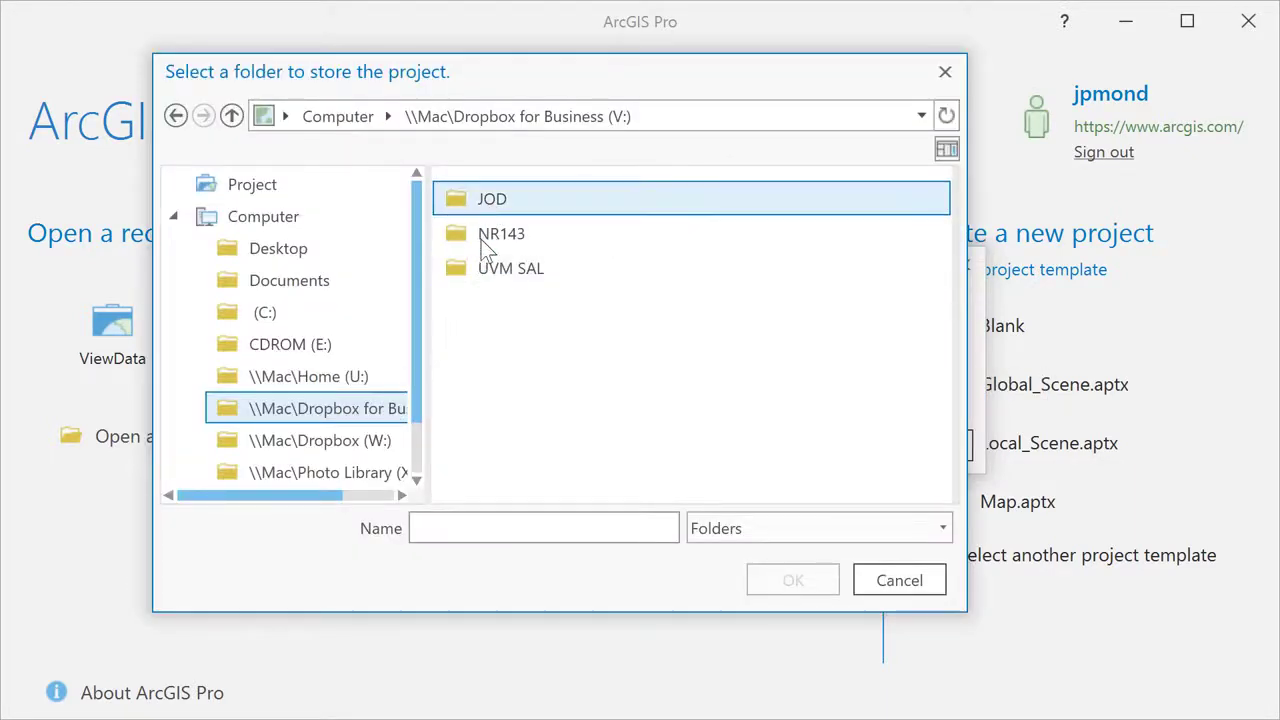
double_click(477, 268)
double_click(487, 305)
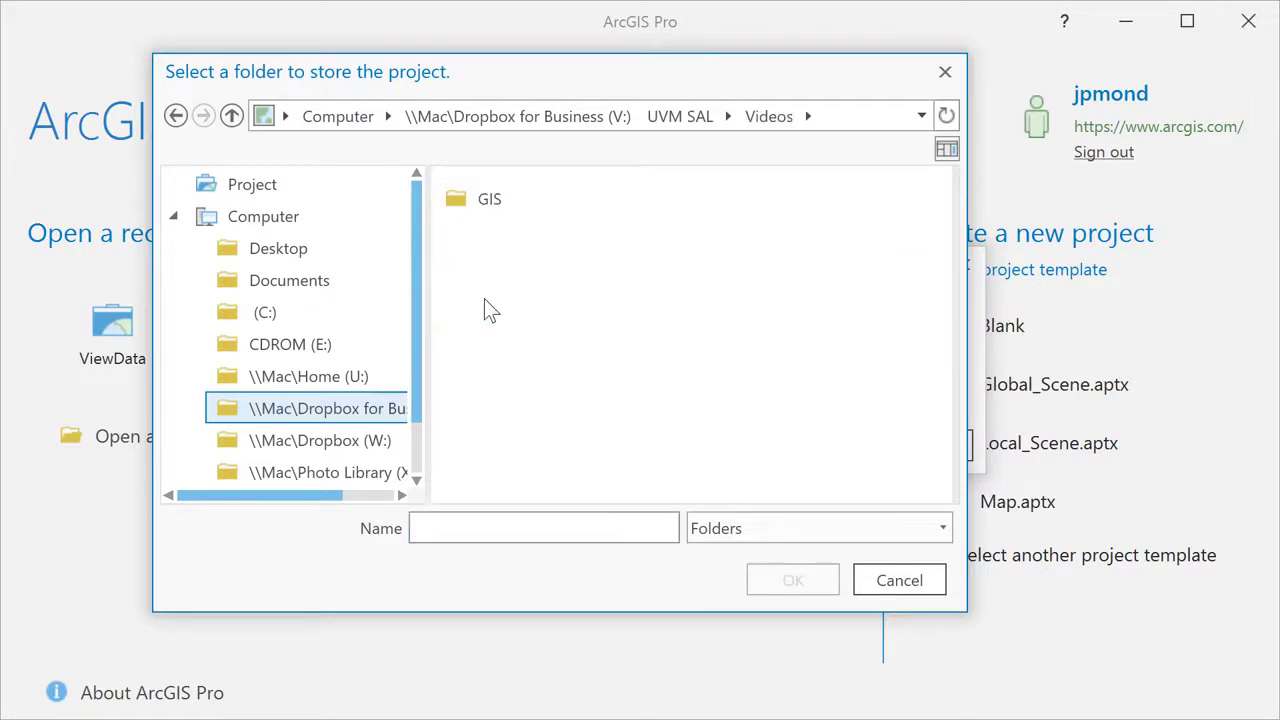
double_click(481, 200)
click(481, 200)
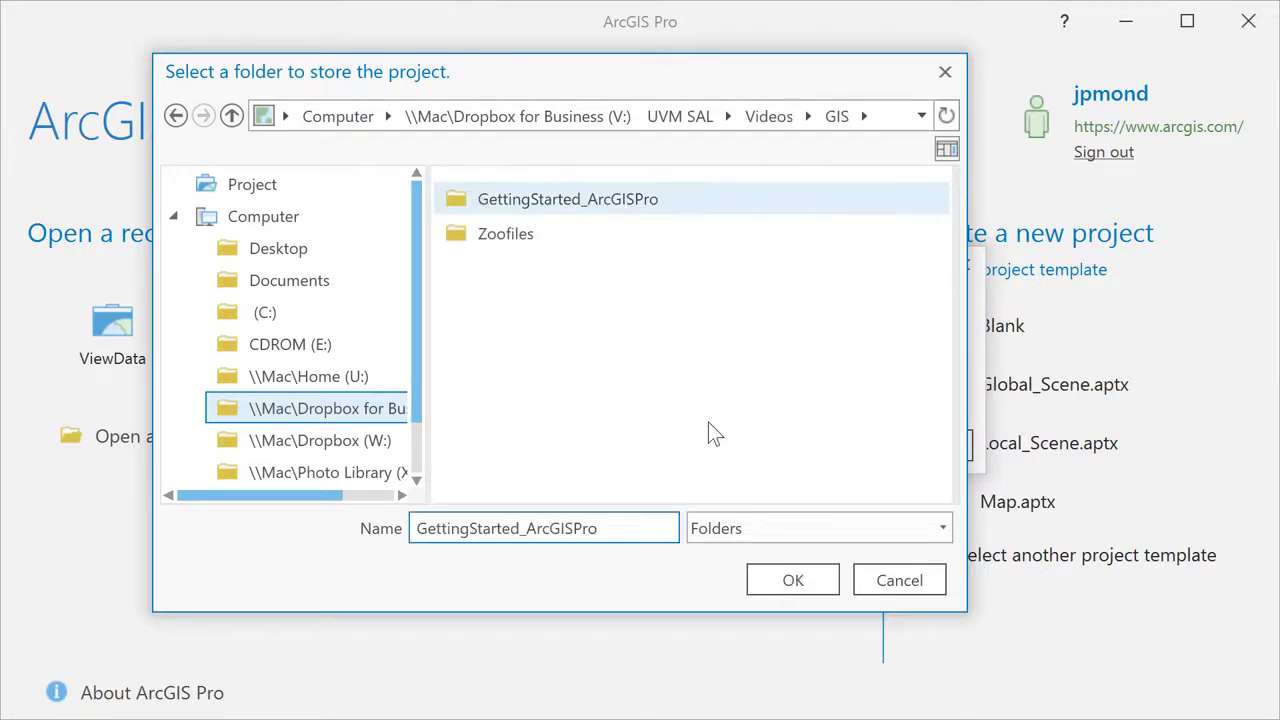
click(791, 580)
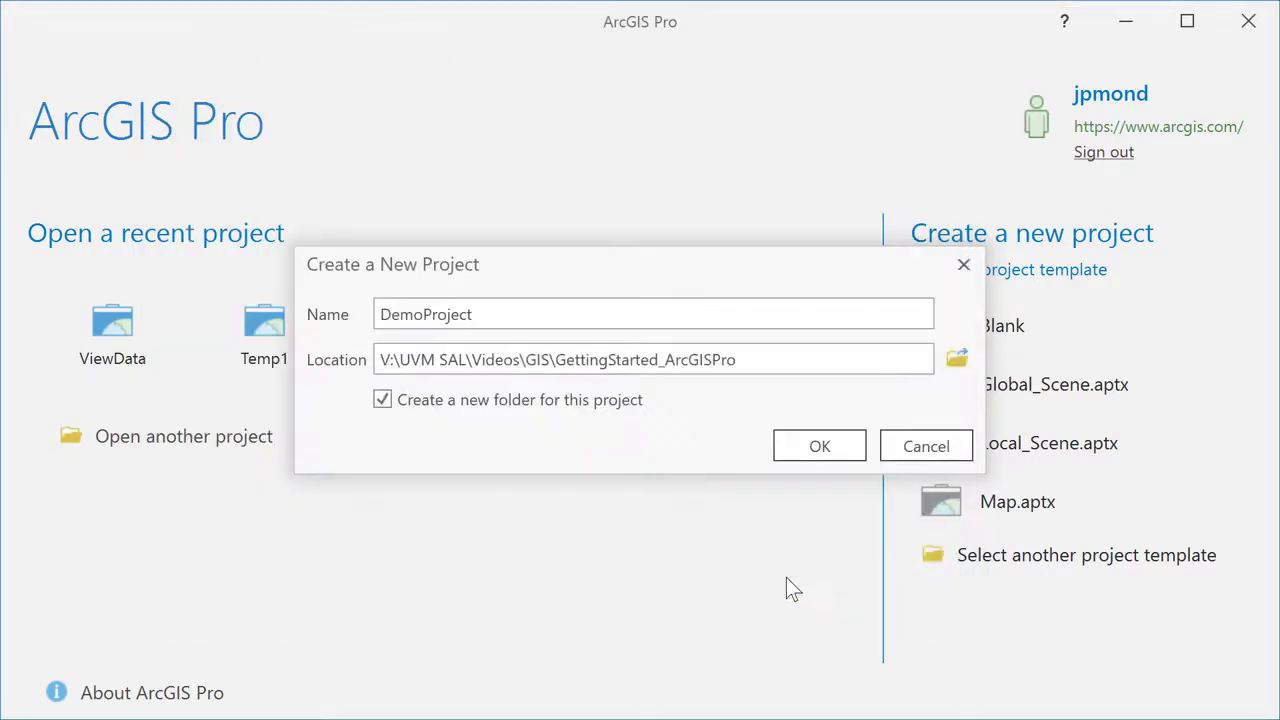
click(820, 447)
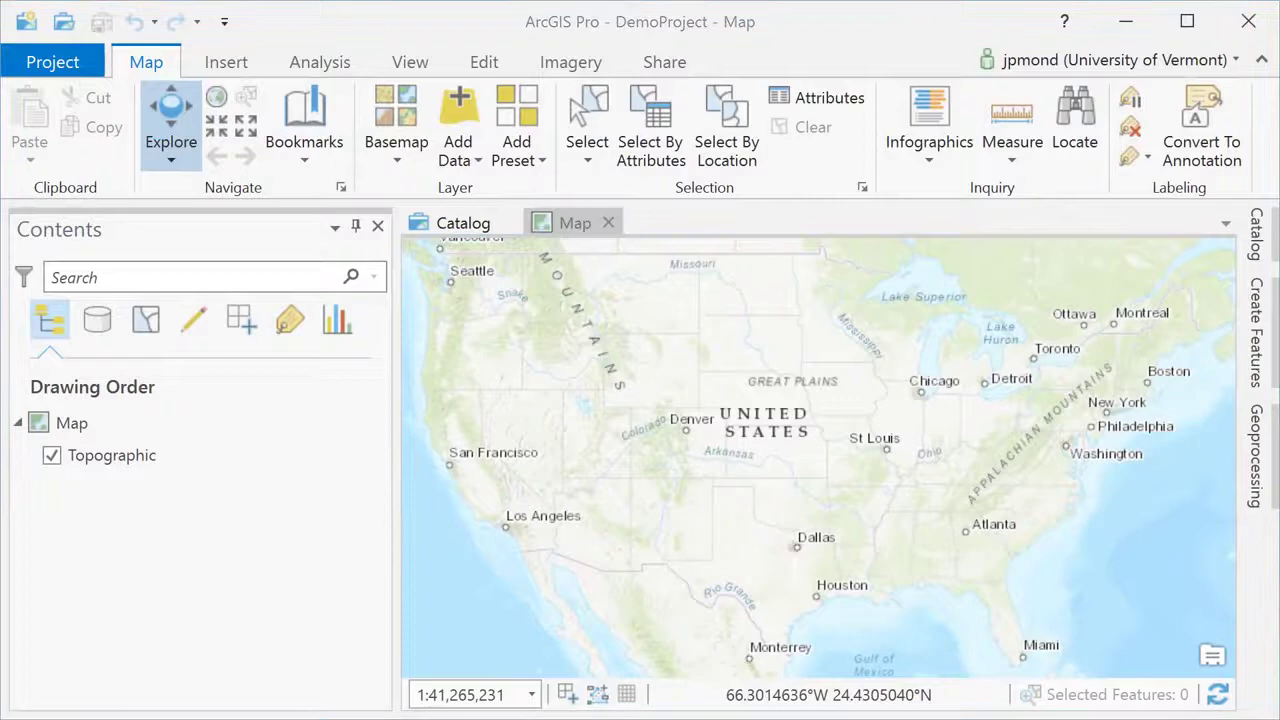
Switch the basemap to Imagery with Labels and zoom to central Vermont near Montpelier.
click(397, 158)
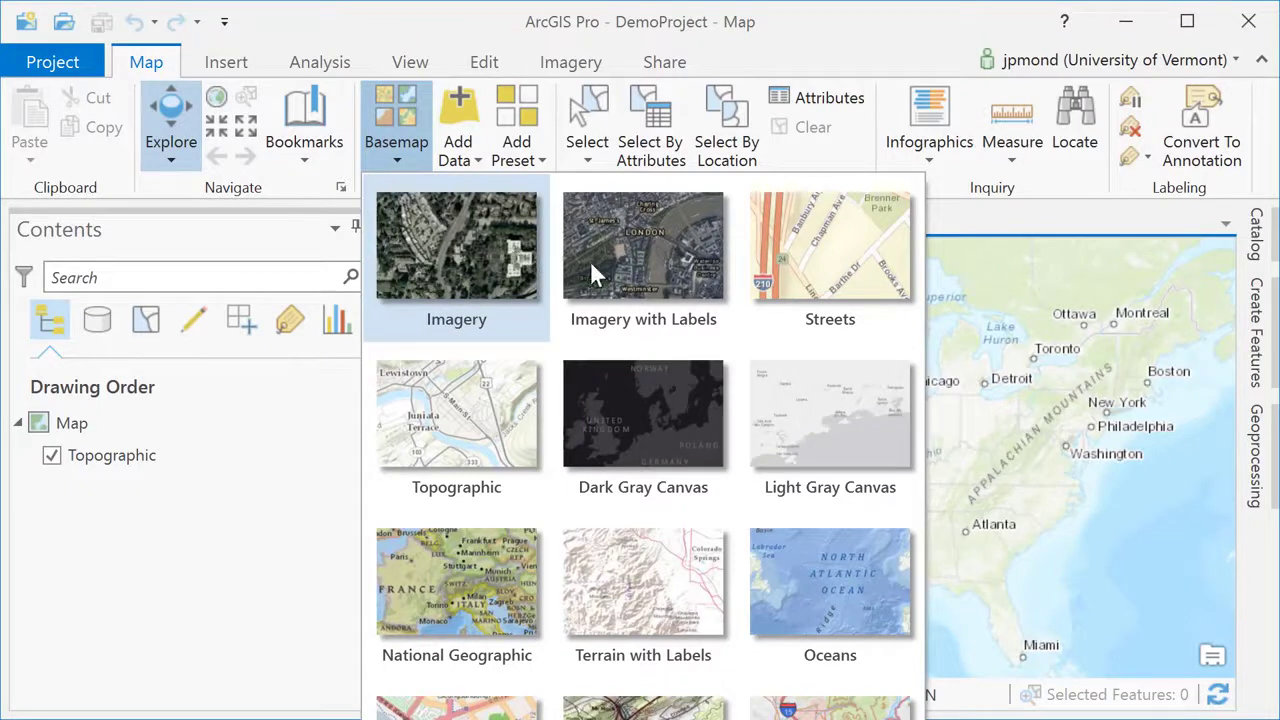
click(629, 270)
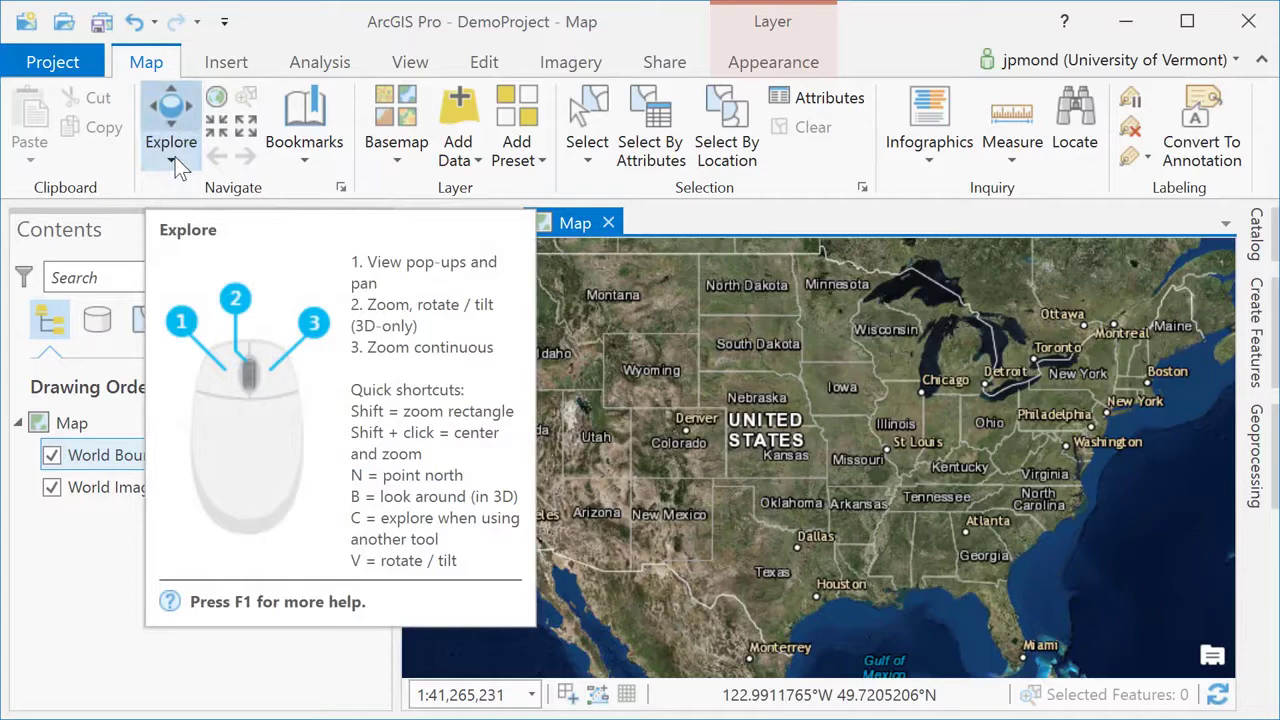
drag(888, 400, 808, 420)
scroll(845, 400, up, 2)
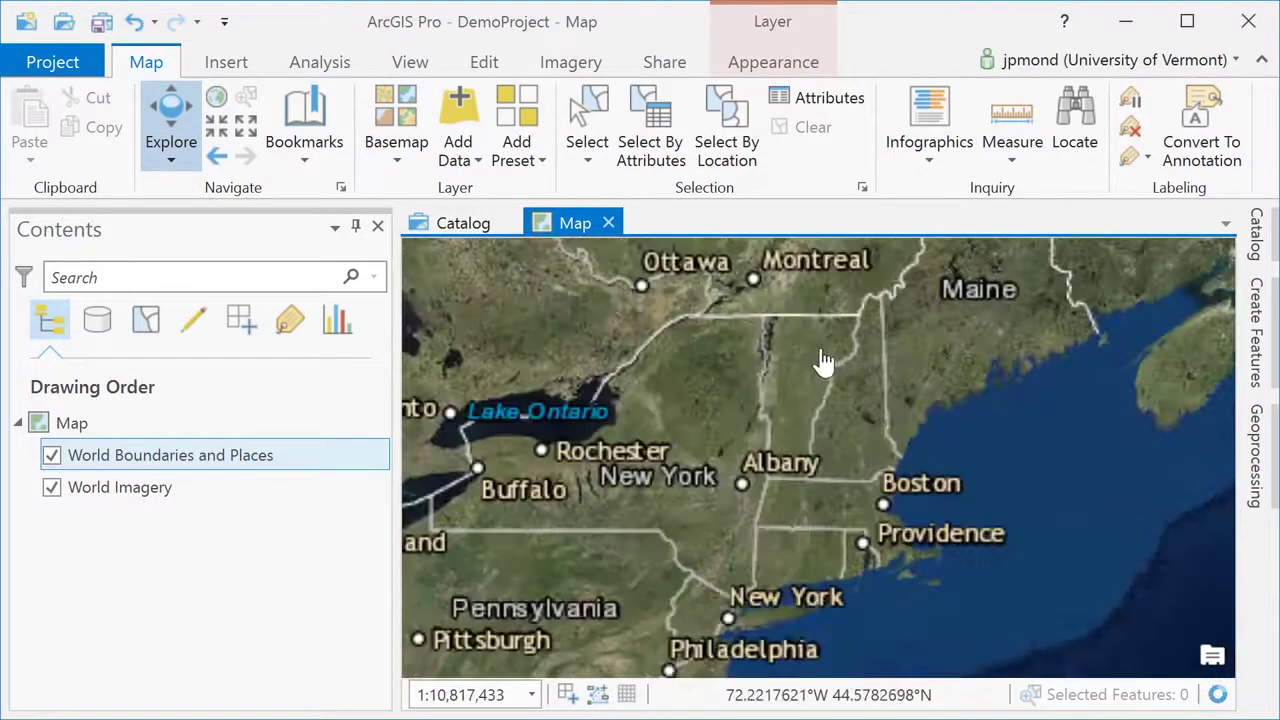
drag(823, 363, 723, 409)
scroll(723, 409, up, 3)
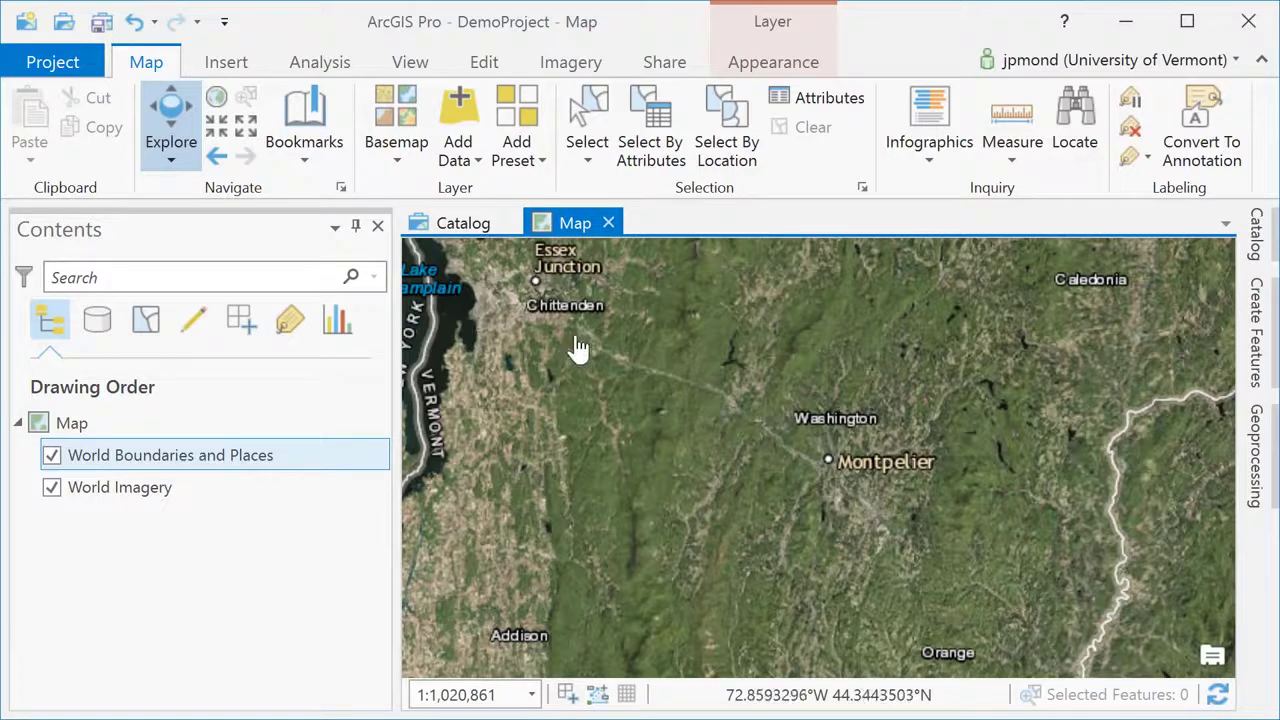
Dock the Catalog pane and expand Folders > DemoProject to show its geodatabases and toolbox.
click(478, 161)
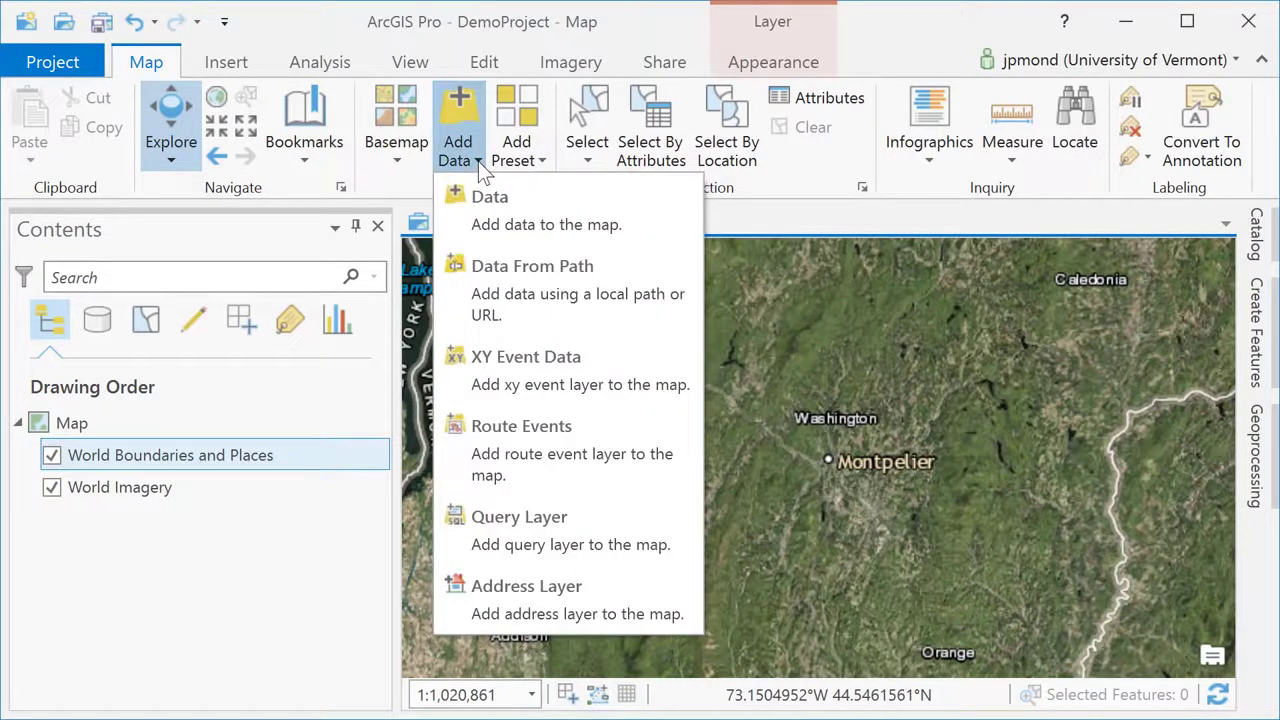
click(478, 161)
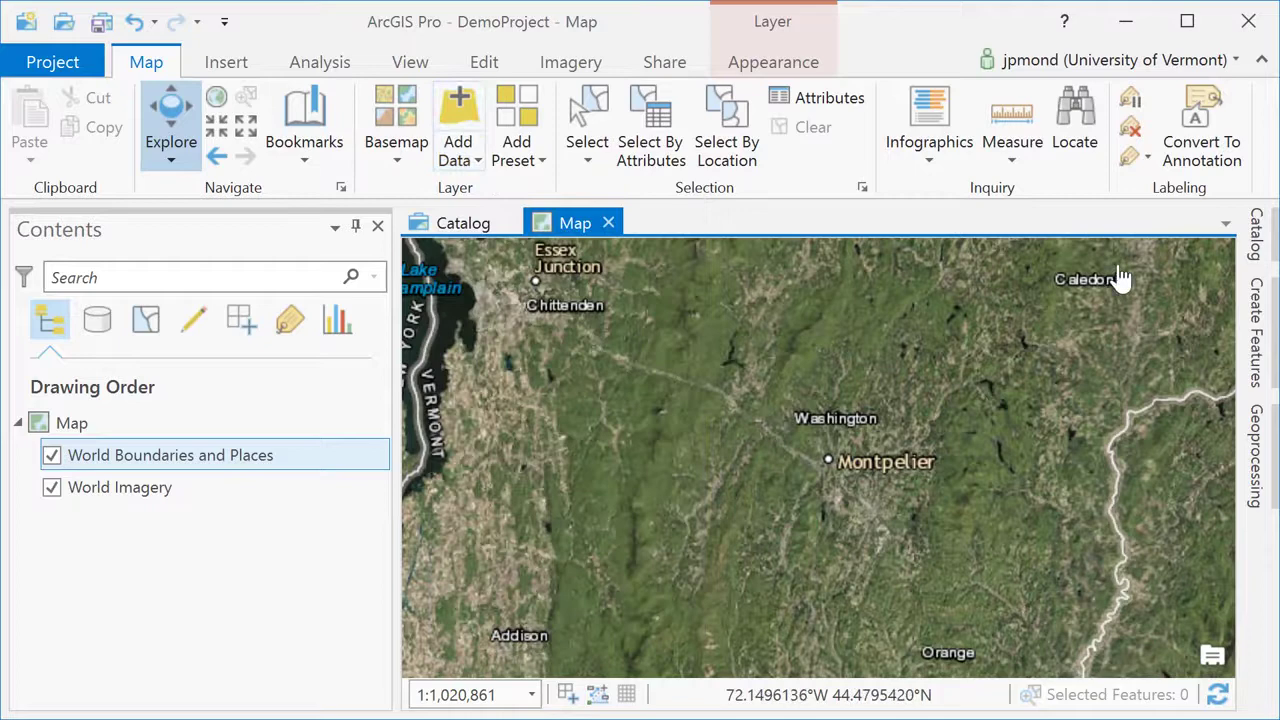
click(1268, 248)
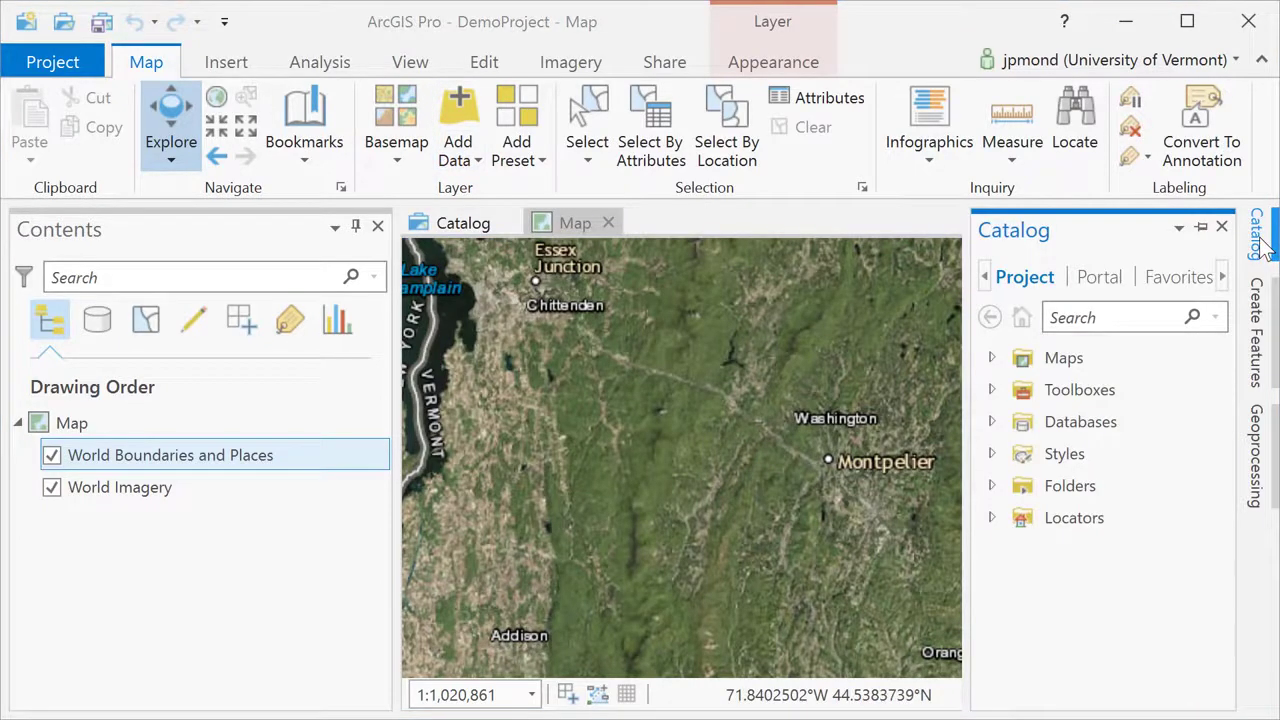
click(1202, 228)
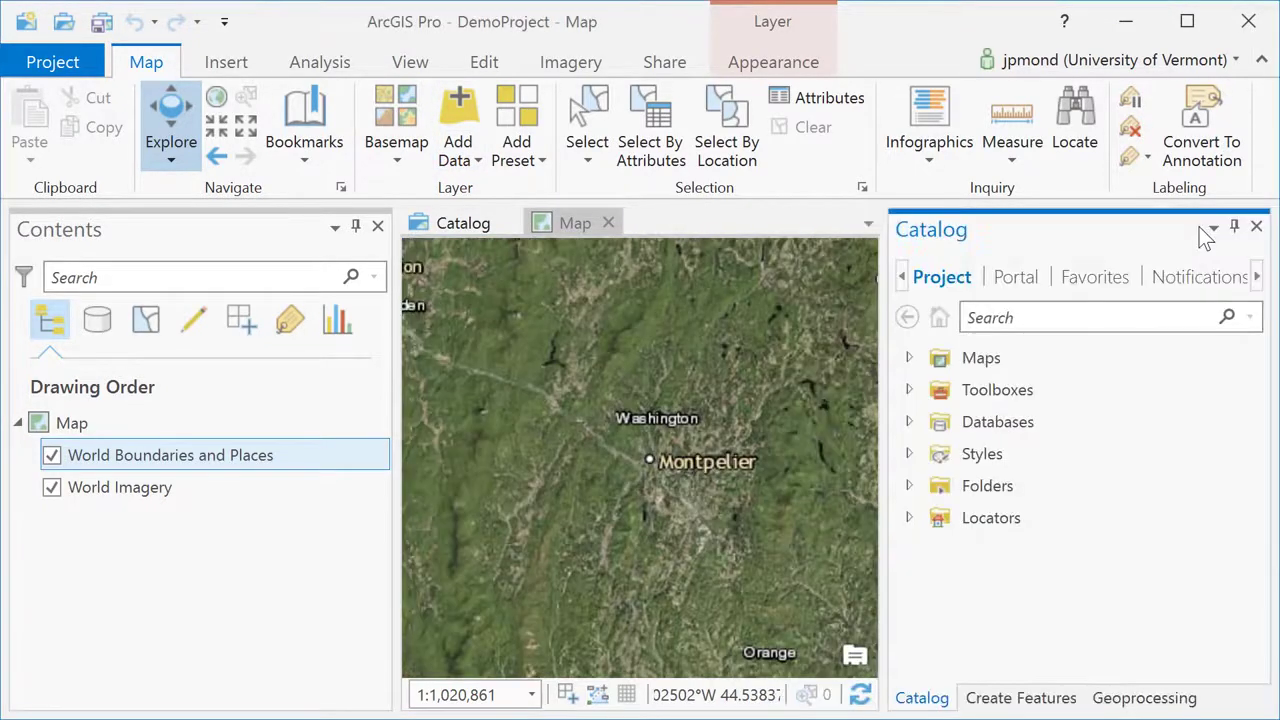
click(908, 486)
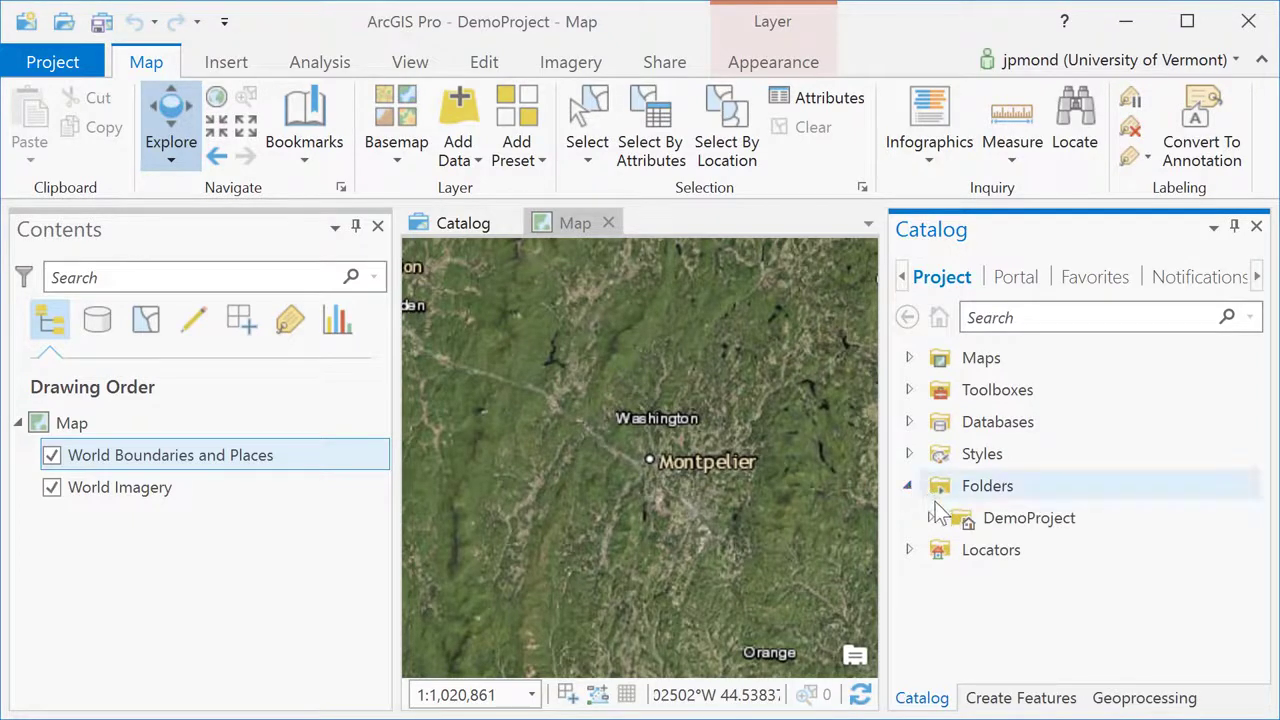
click(929, 514)
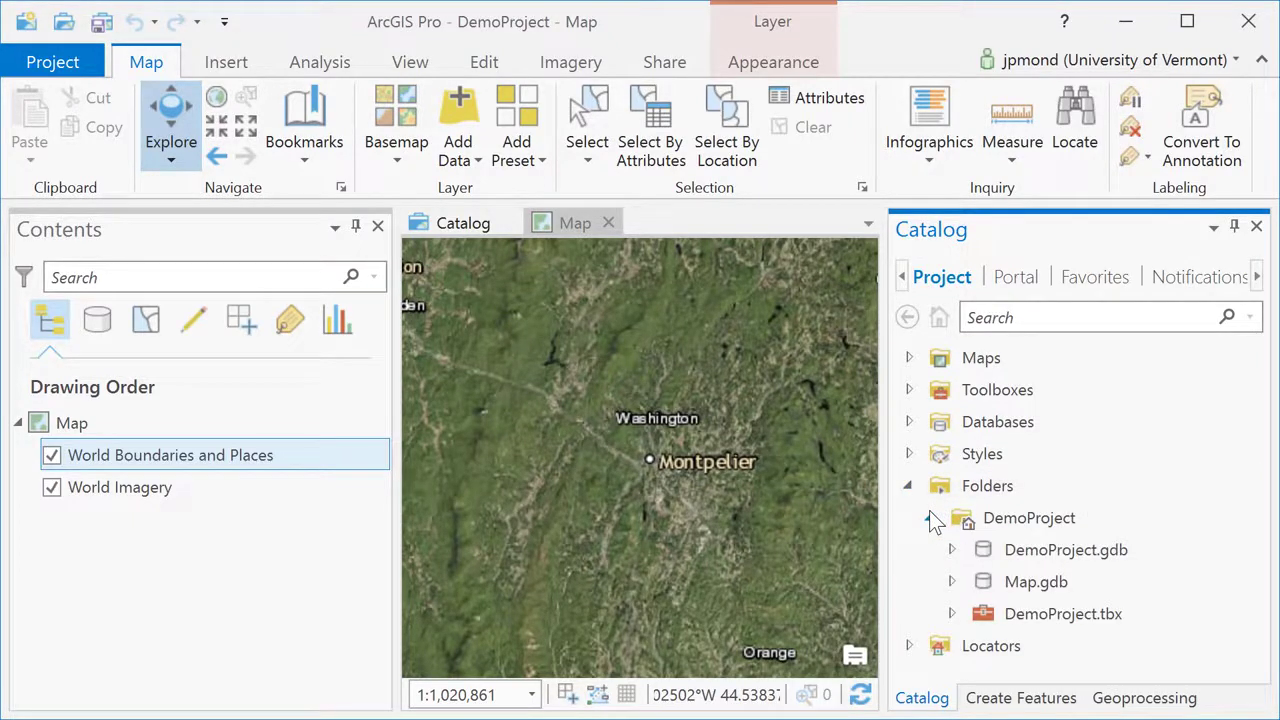
Add a folder connection to Courses\NR143\Temp on the zoofiles drive.
right_click(978, 488)
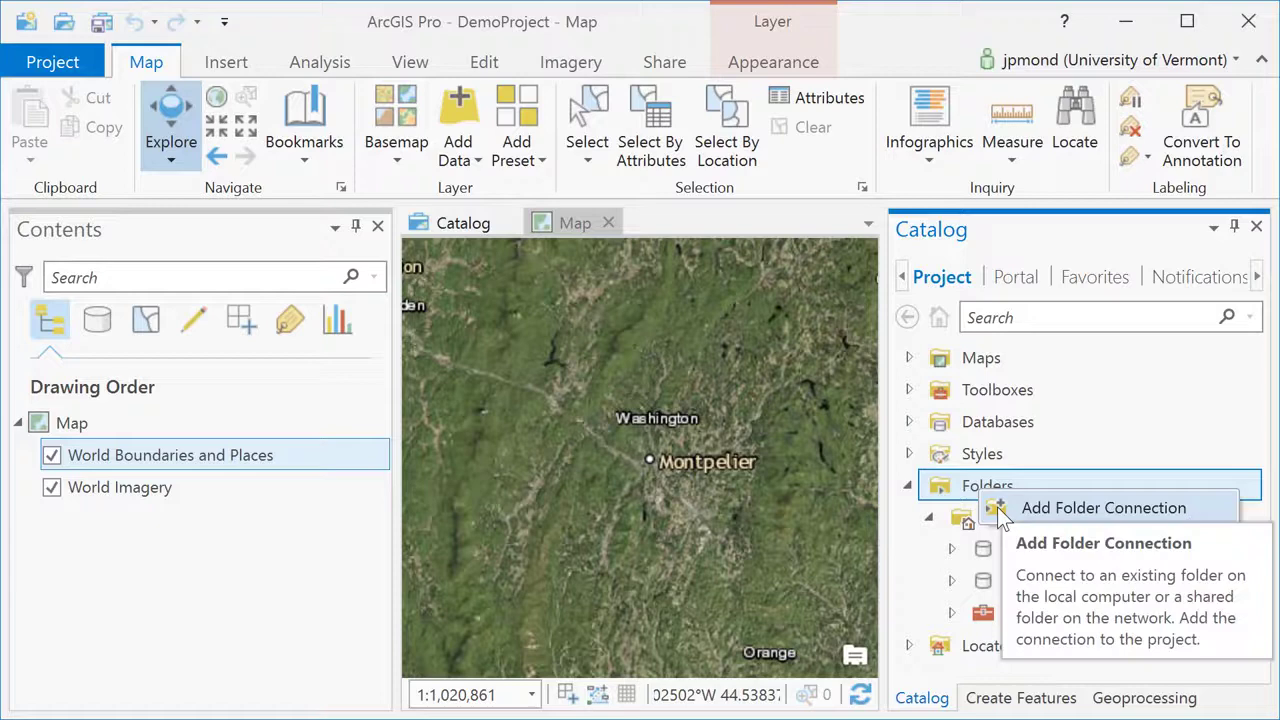
click(1000, 512)
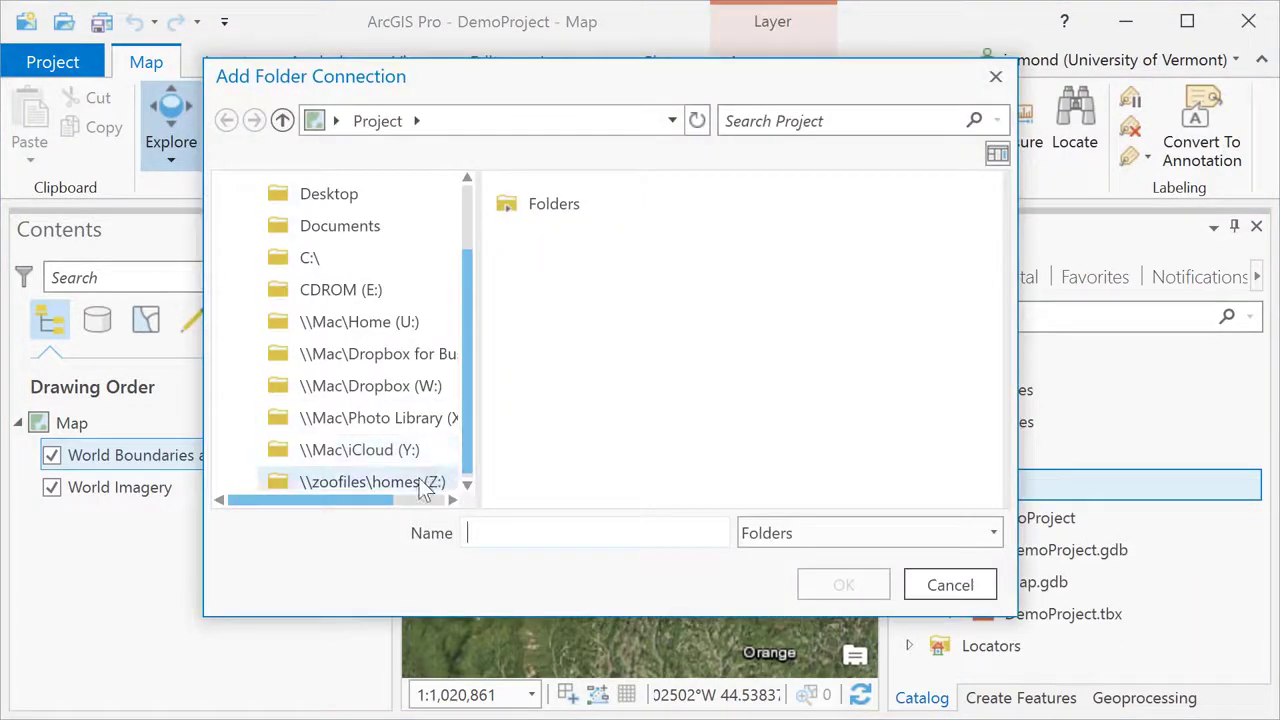
click(425, 484)
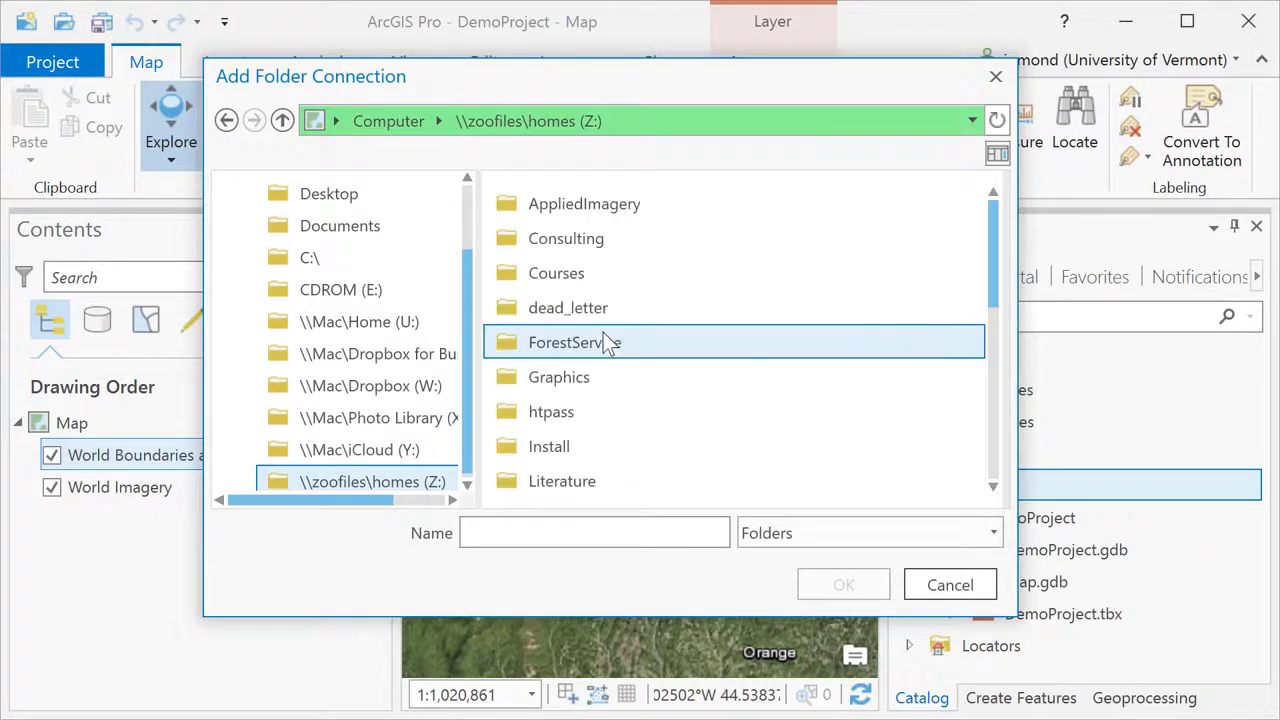
double_click(566, 275)
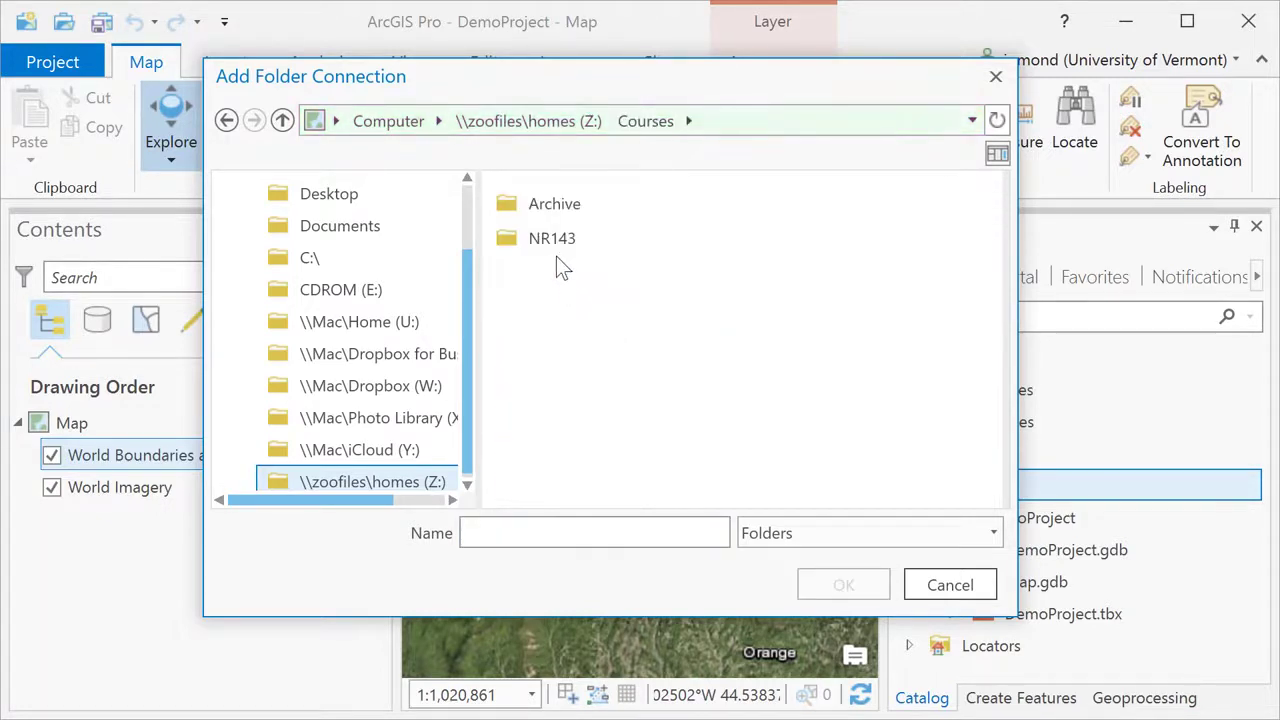
click(548, 236)
double_click(548, 236)
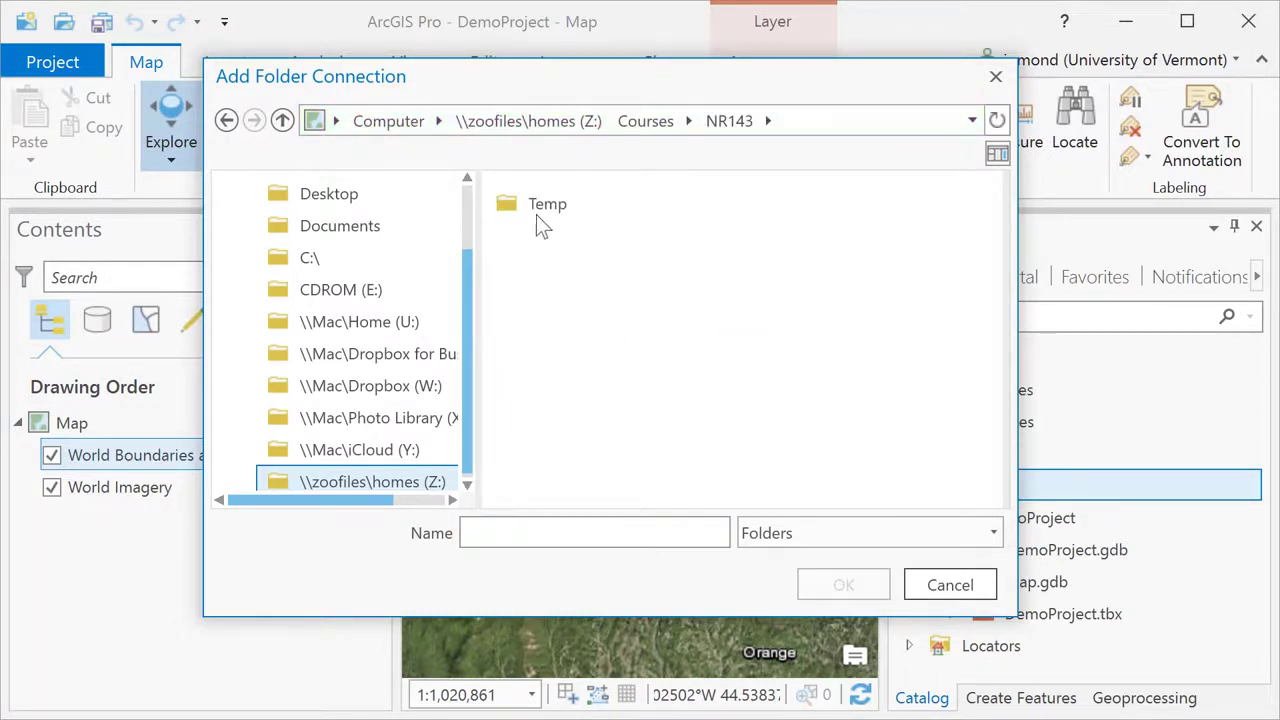
click(536, 212)
click(818, 578)
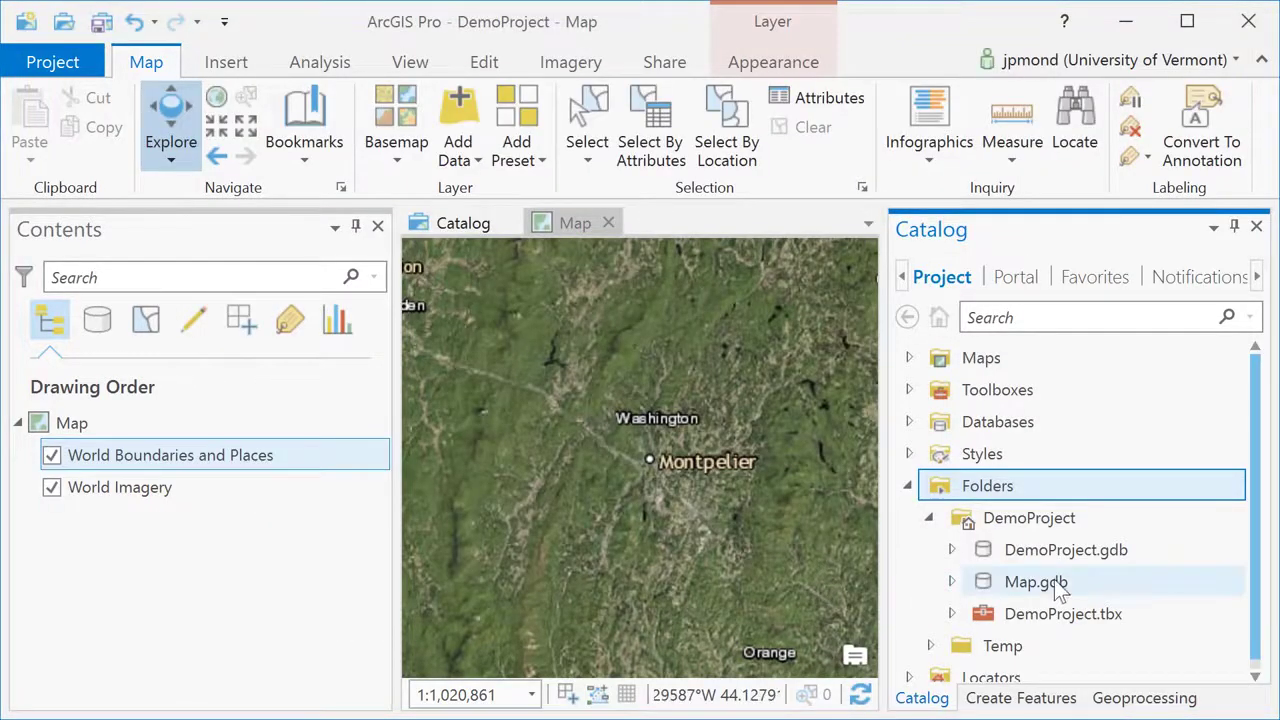
Expand the Temp connection and the Deer_Wintering_Areas shapefile to show its files.
click(931, 646)
scroll(957, 628, down, 2)
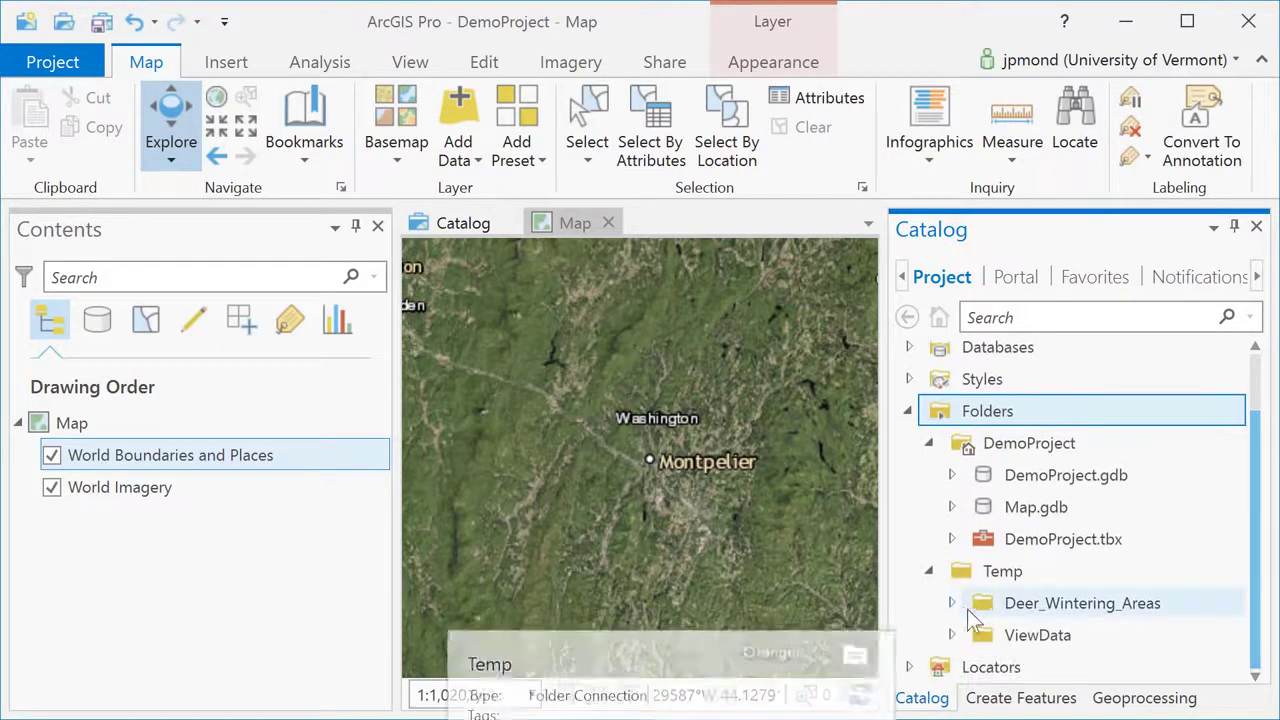
click(951, 603)
Add Deer_Wintering_Areas.shp to the map, auto-hide Catalog, and identify one zoomed-in polygon.
drag(1040, 636, 229, 452)
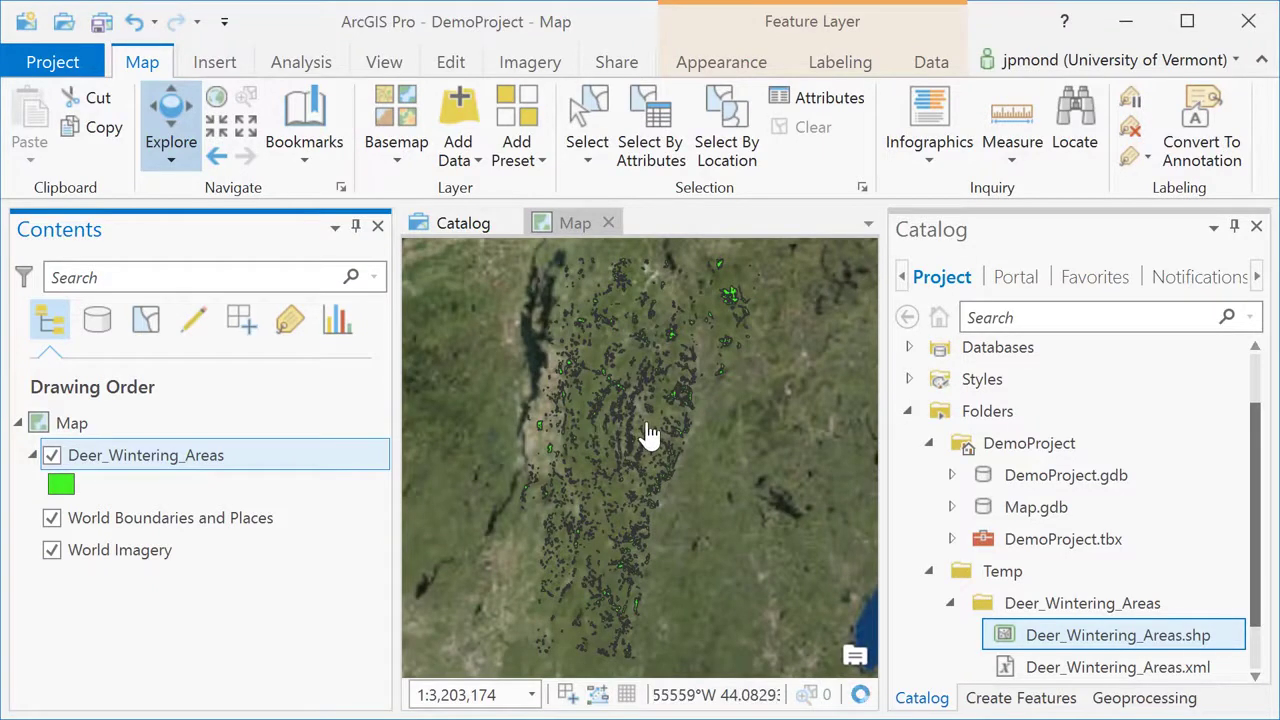
click(1237, 229)
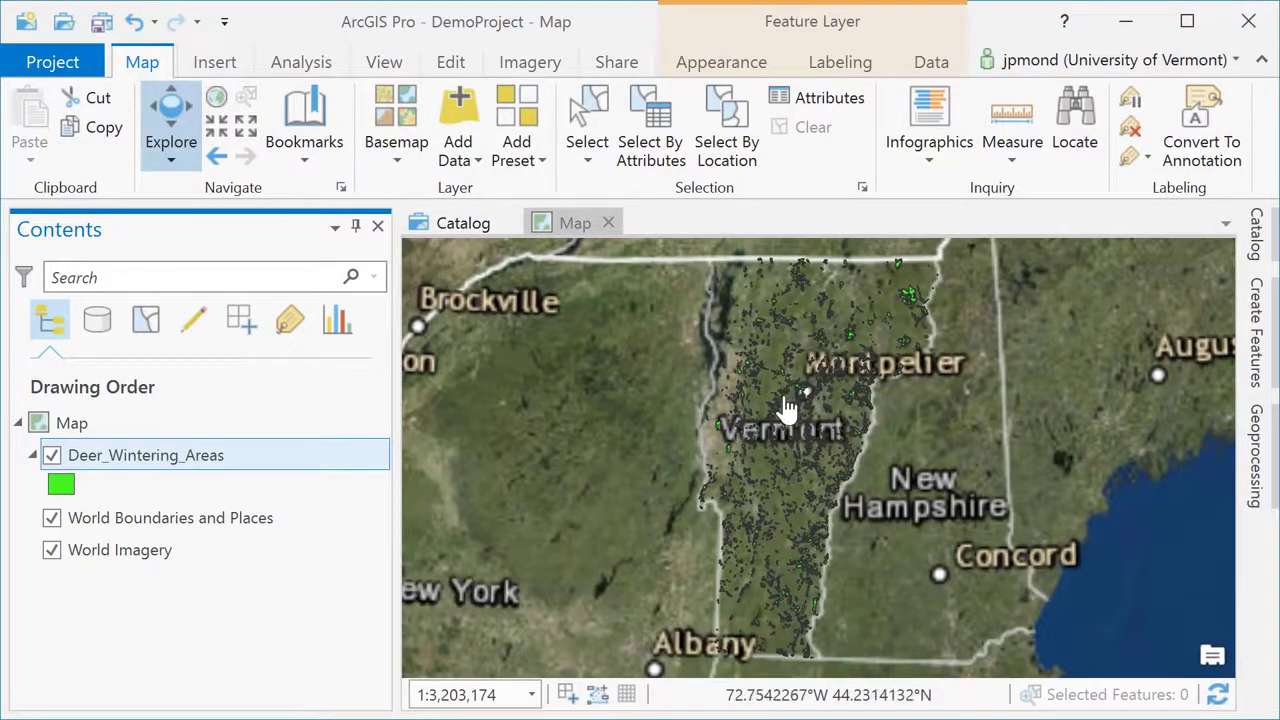
scroll(781, 406, up, 3)
scroll(785, 408, up, 3)
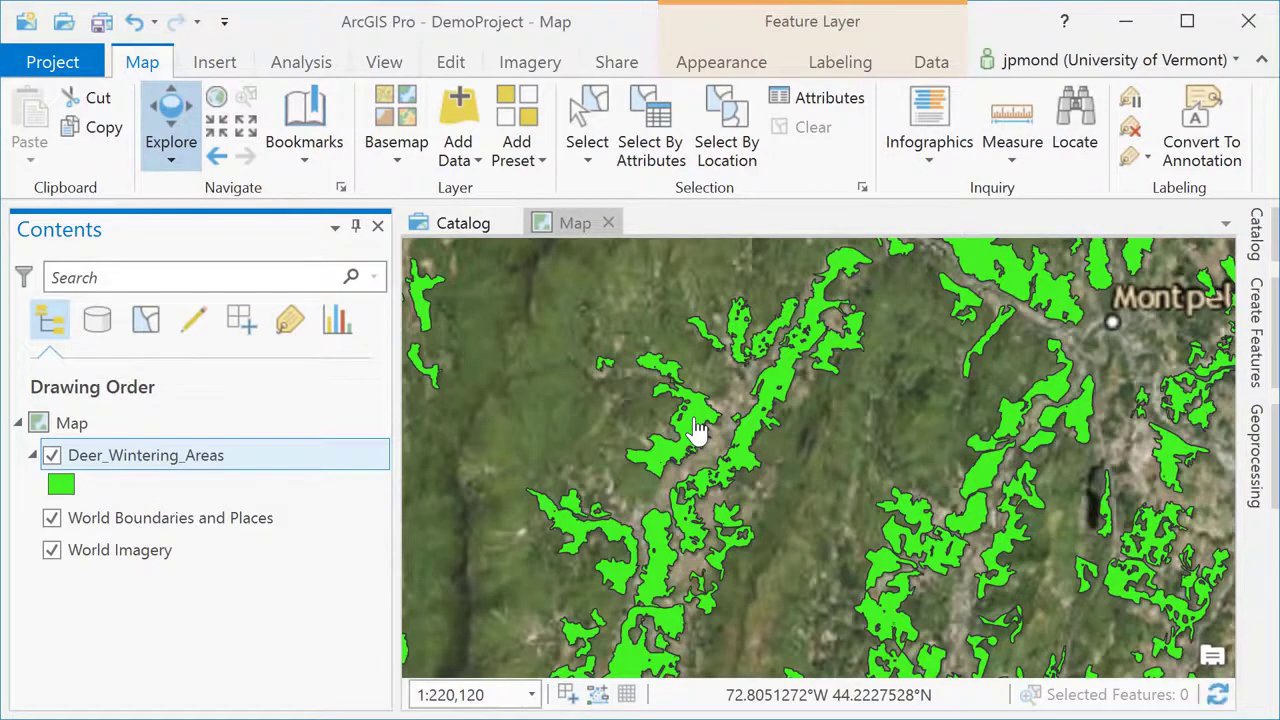
click(697, 428)
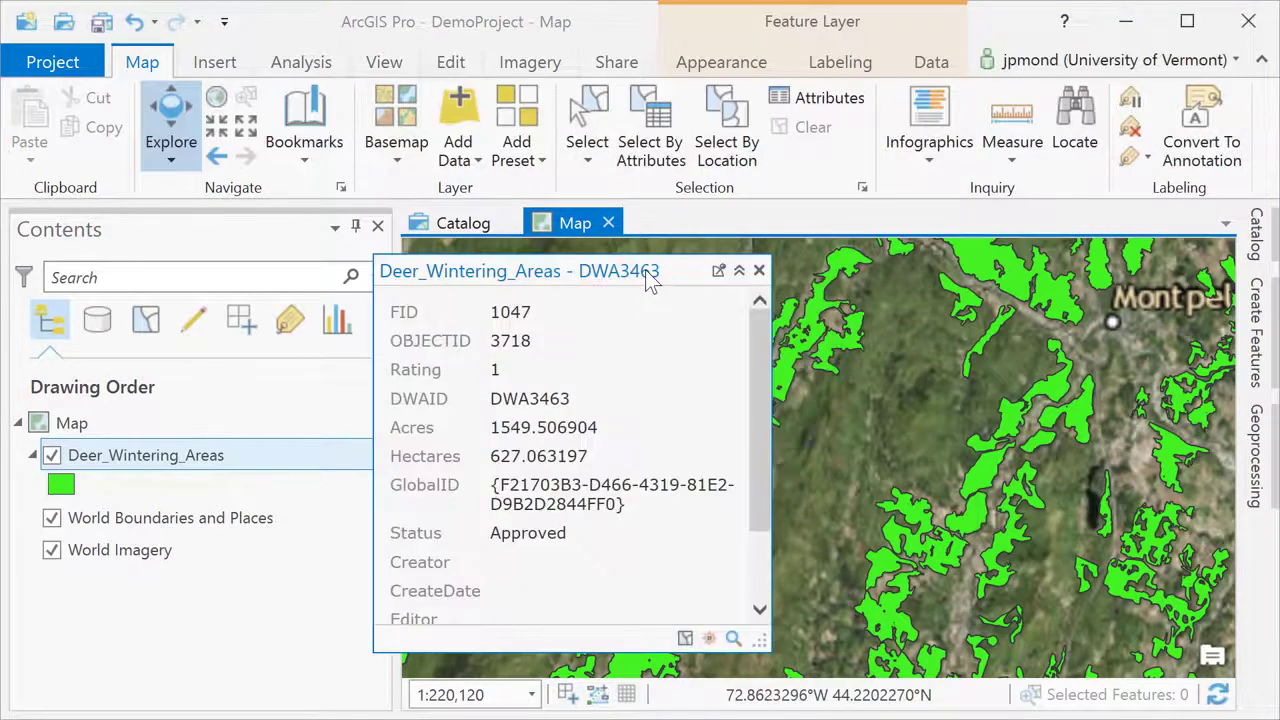
click(759, 270)
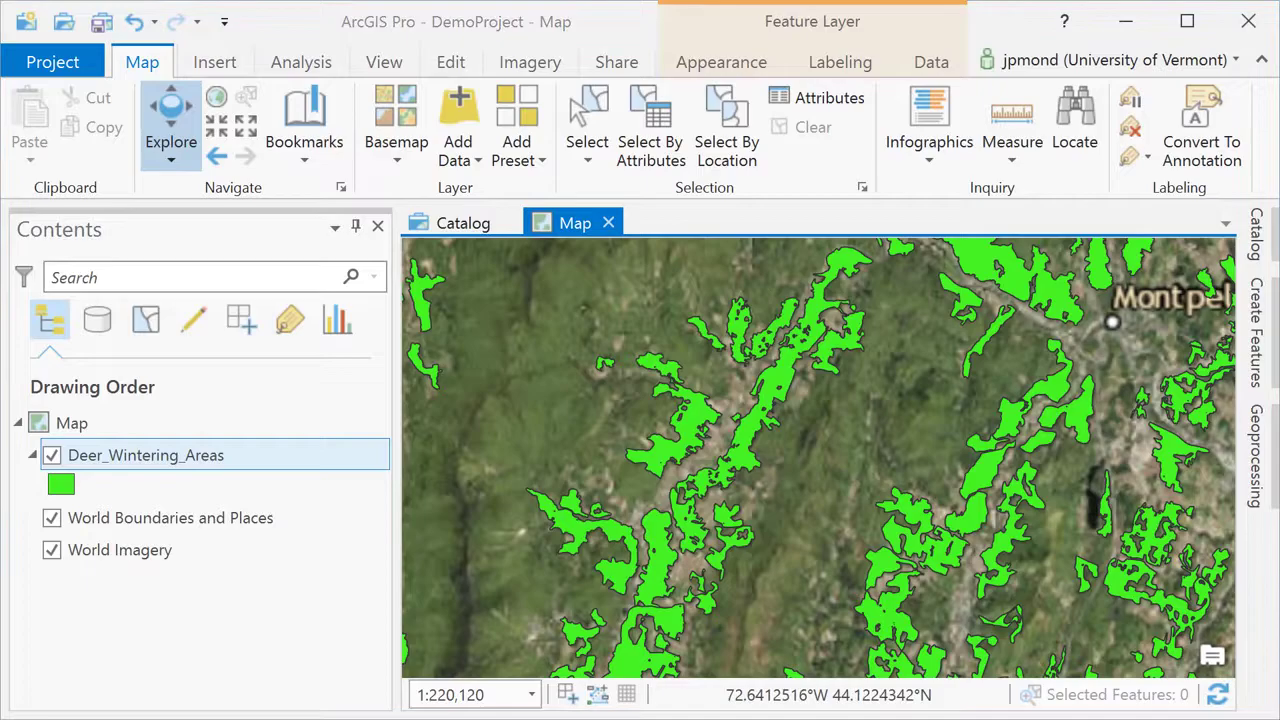
Open the project Options to confirm DemoProject.gdb is the default geodatabase.
click(54, 64)
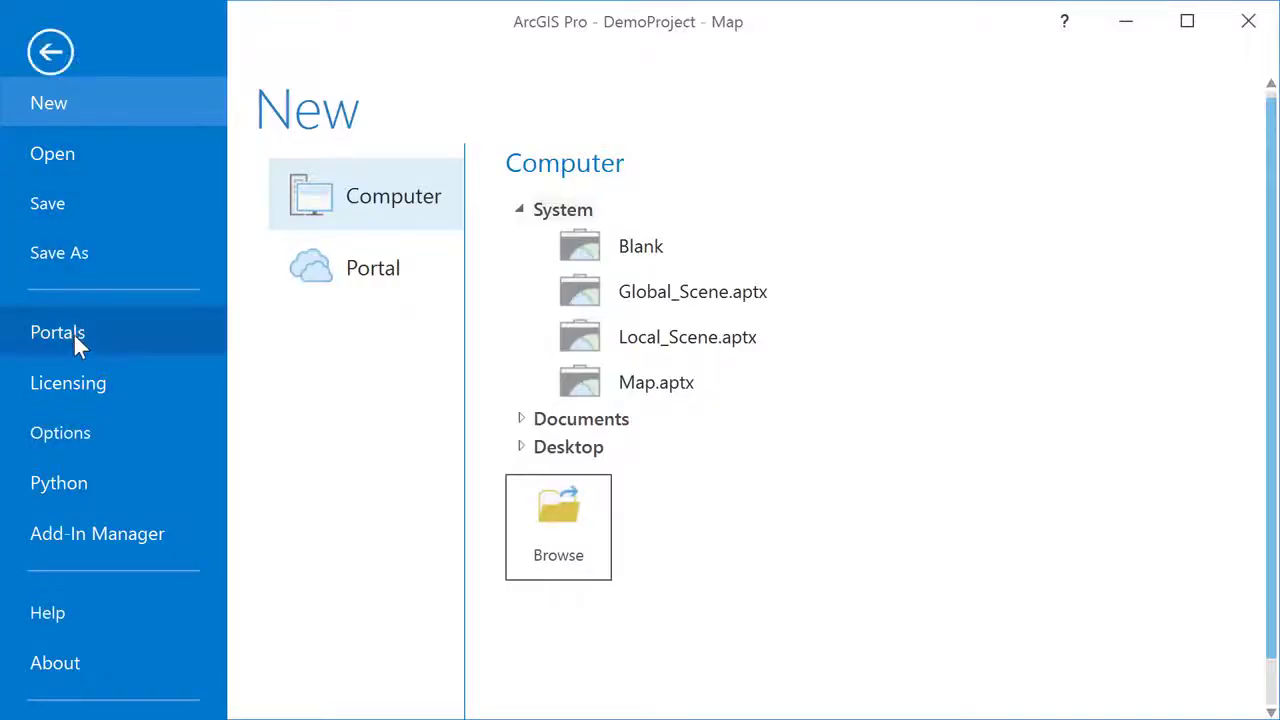
click(69, 437)
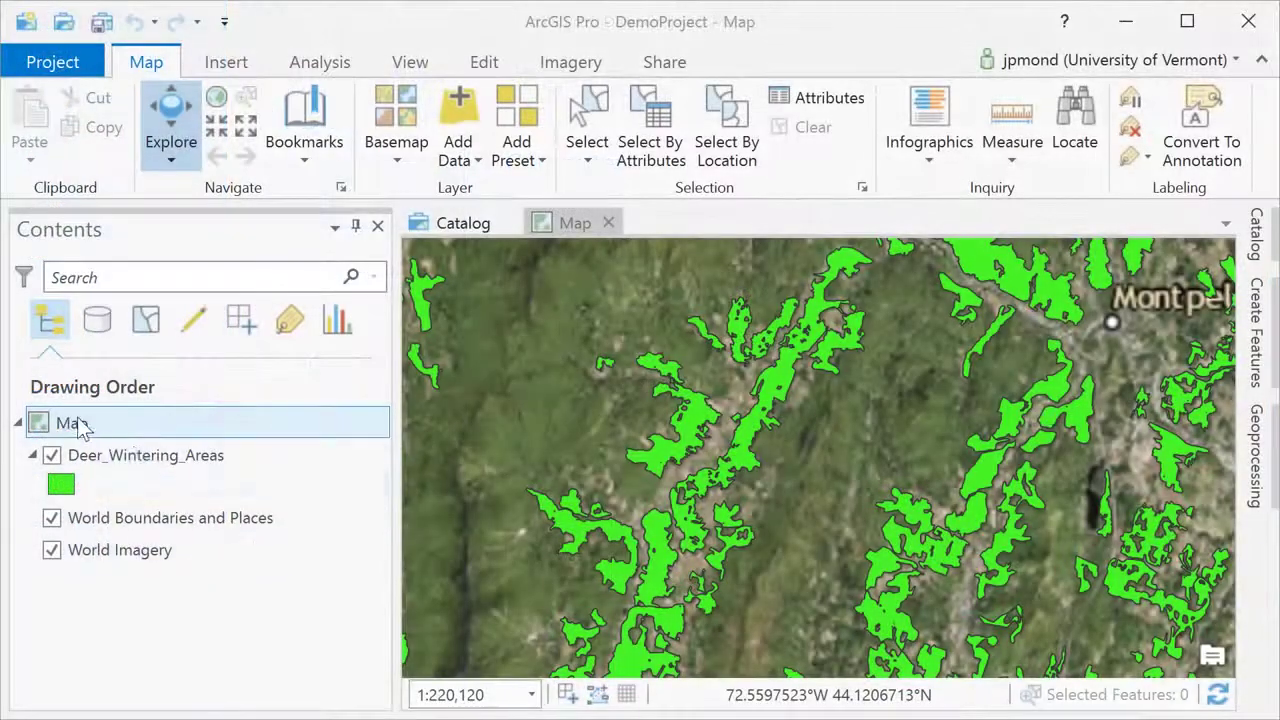
Rename the map to Deer Map.
click(80, 432)
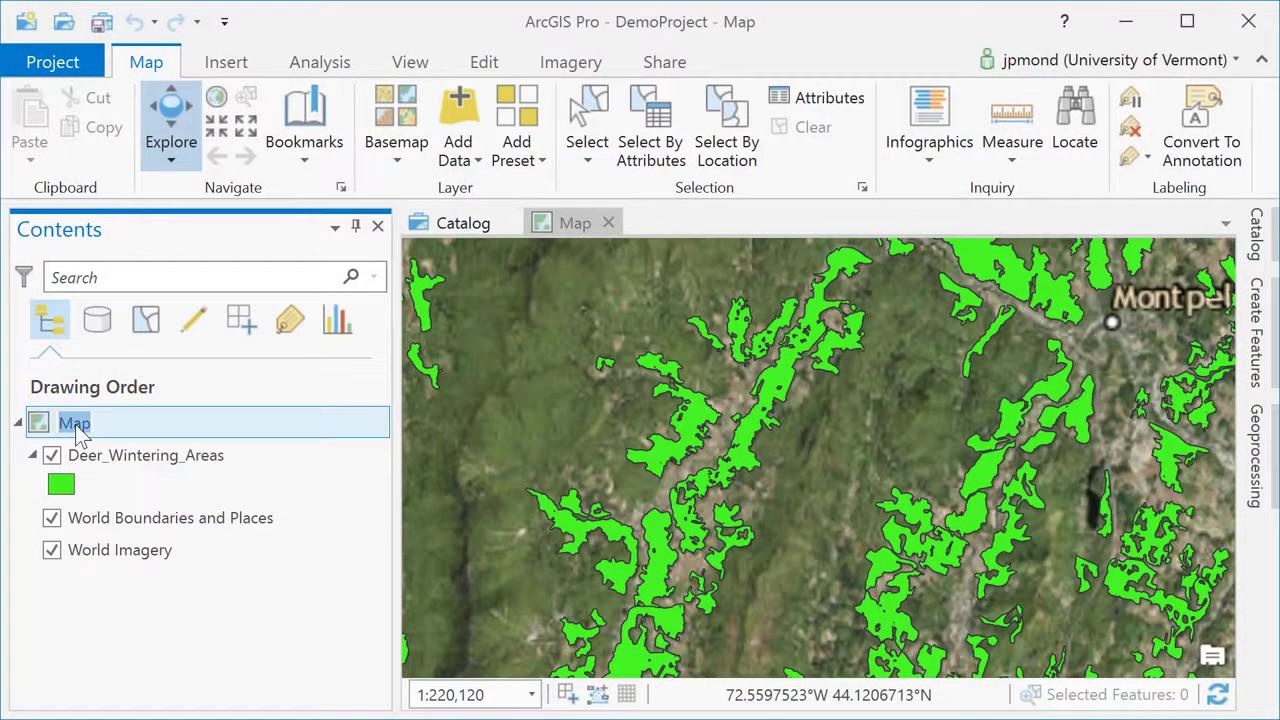
text(Deer Map)
key(Return)
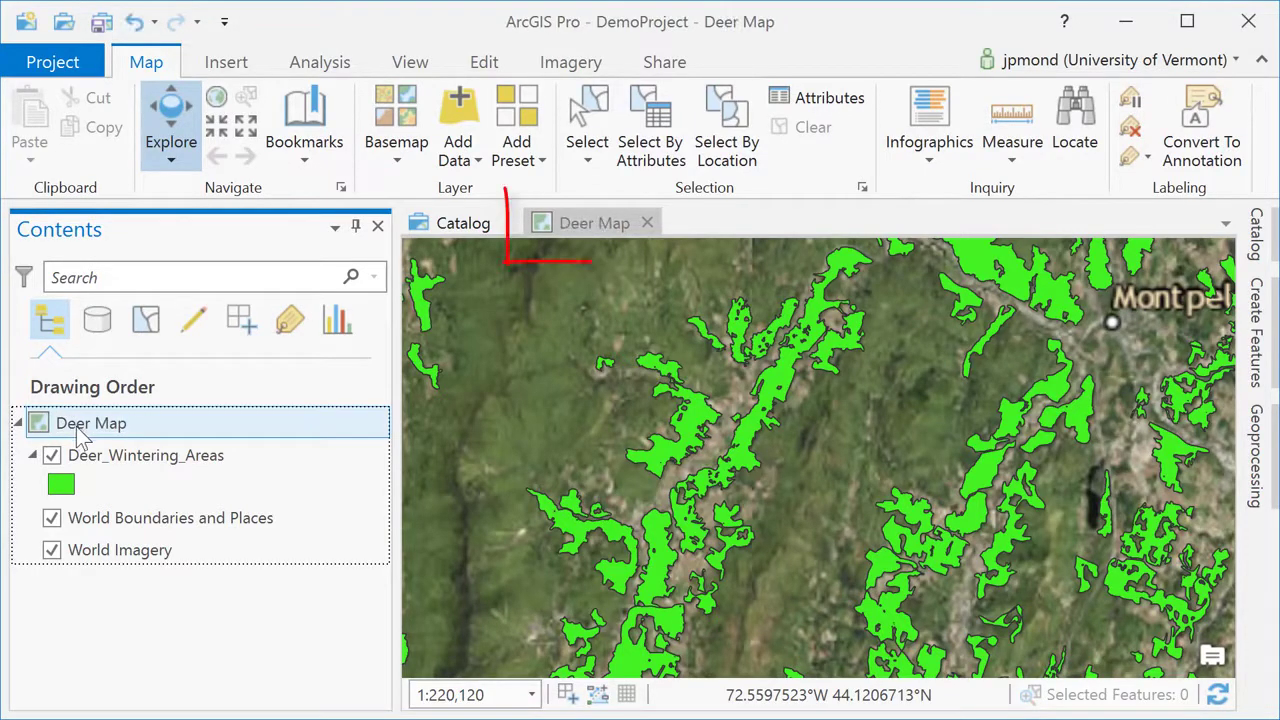
Rename the layer to Deer Wintering Areas, replacing underscores with spaces.
click(112, 466)
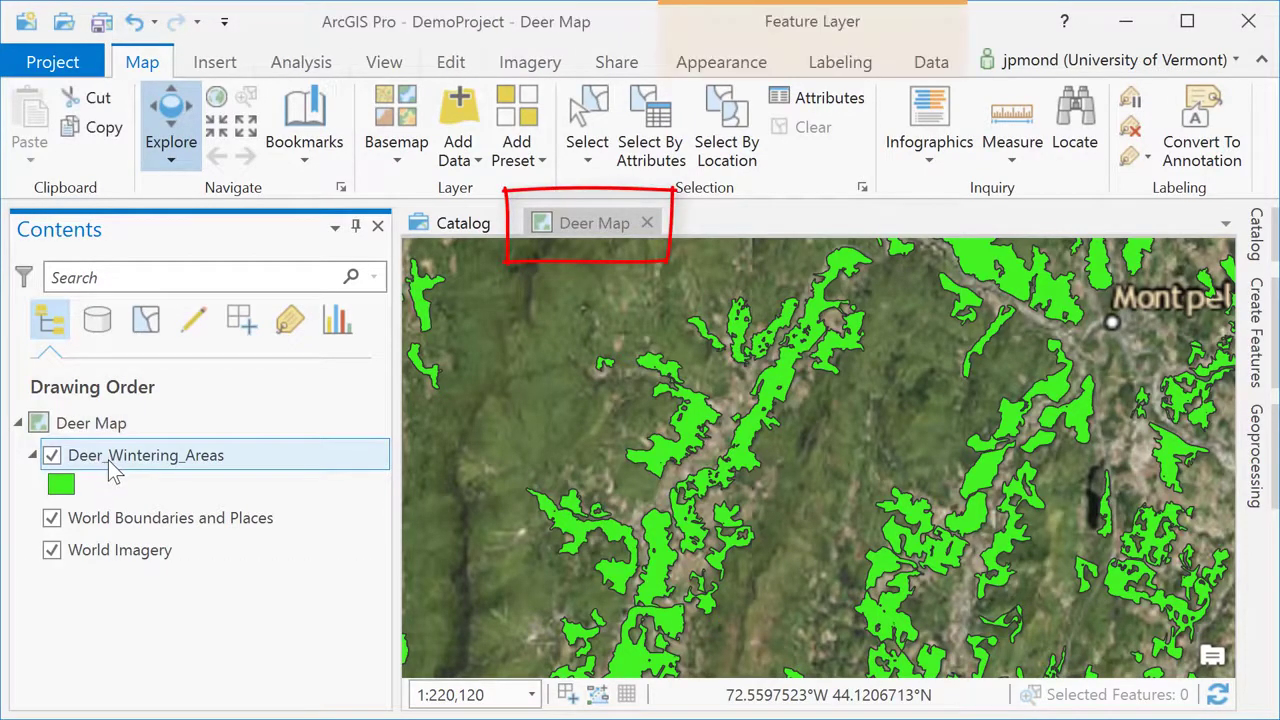
click(108, 460)
click(110, 460)
key(BackSpace)
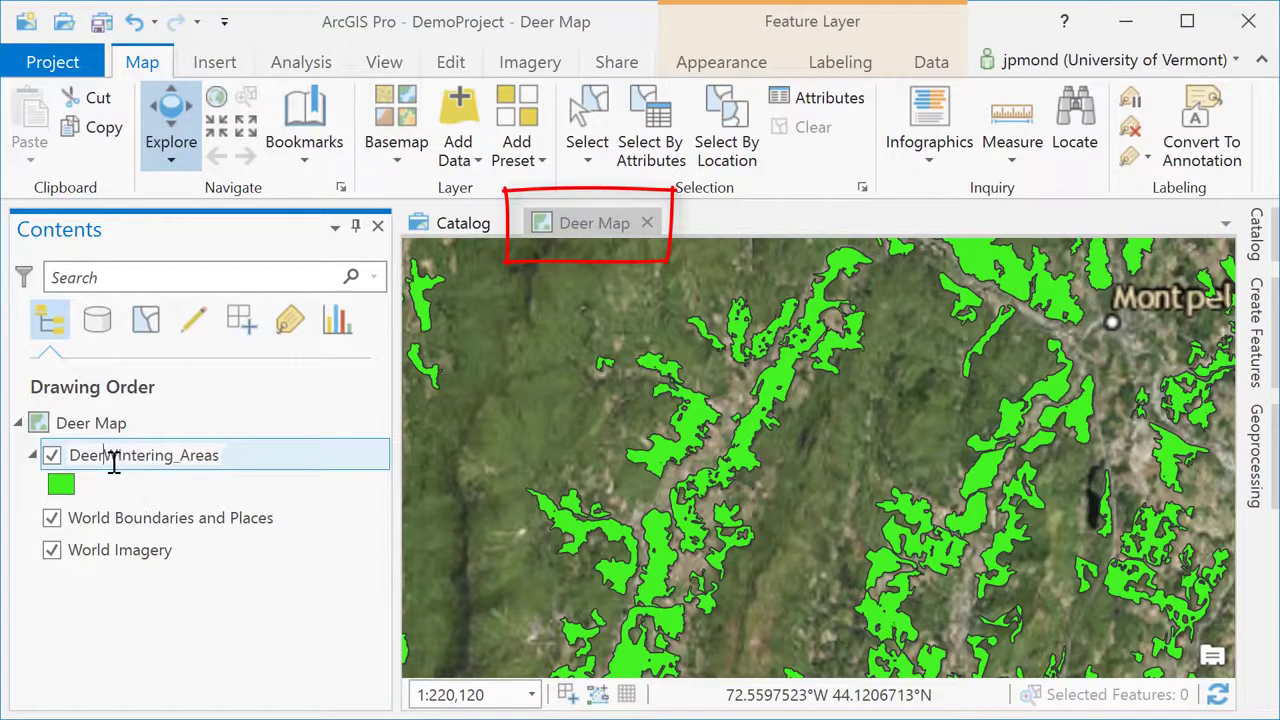
click(186, 458)
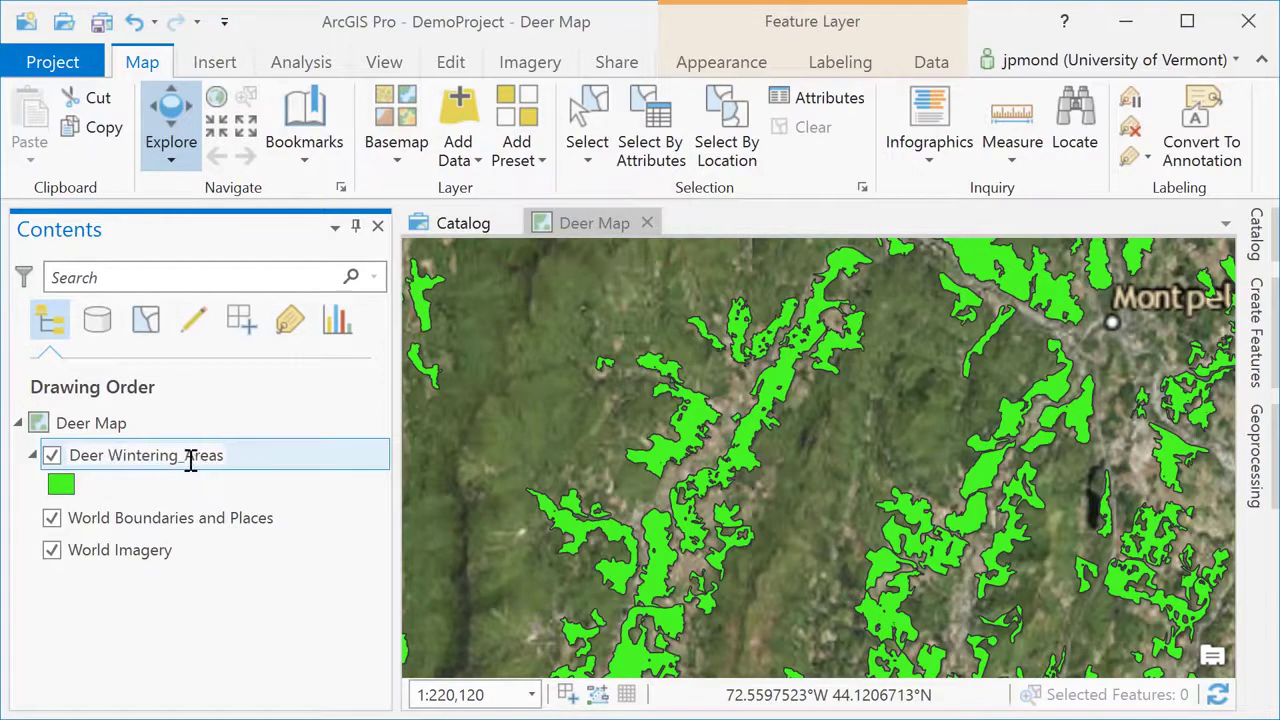
key(BackSpace)
click(195, 486)
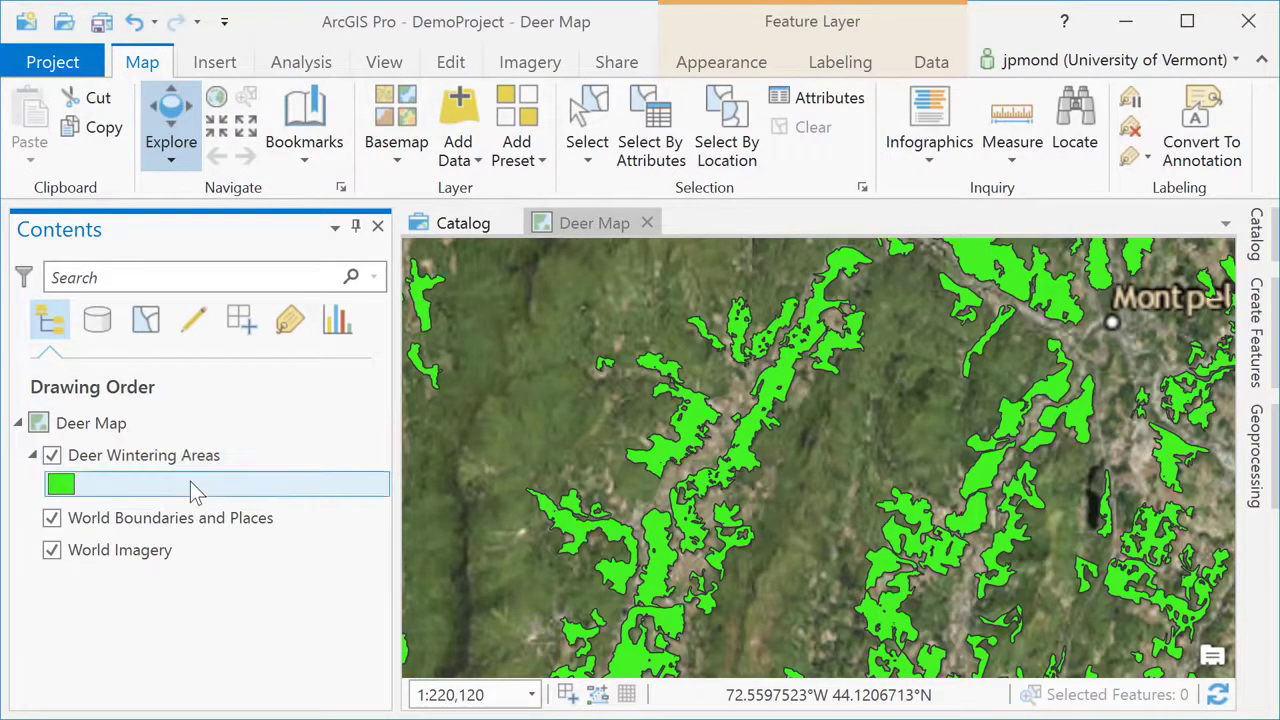
Give the Deer Wintering Areas symbol a pink fill and white outline, then apply it.
click(62, 487)
click(985, 326)
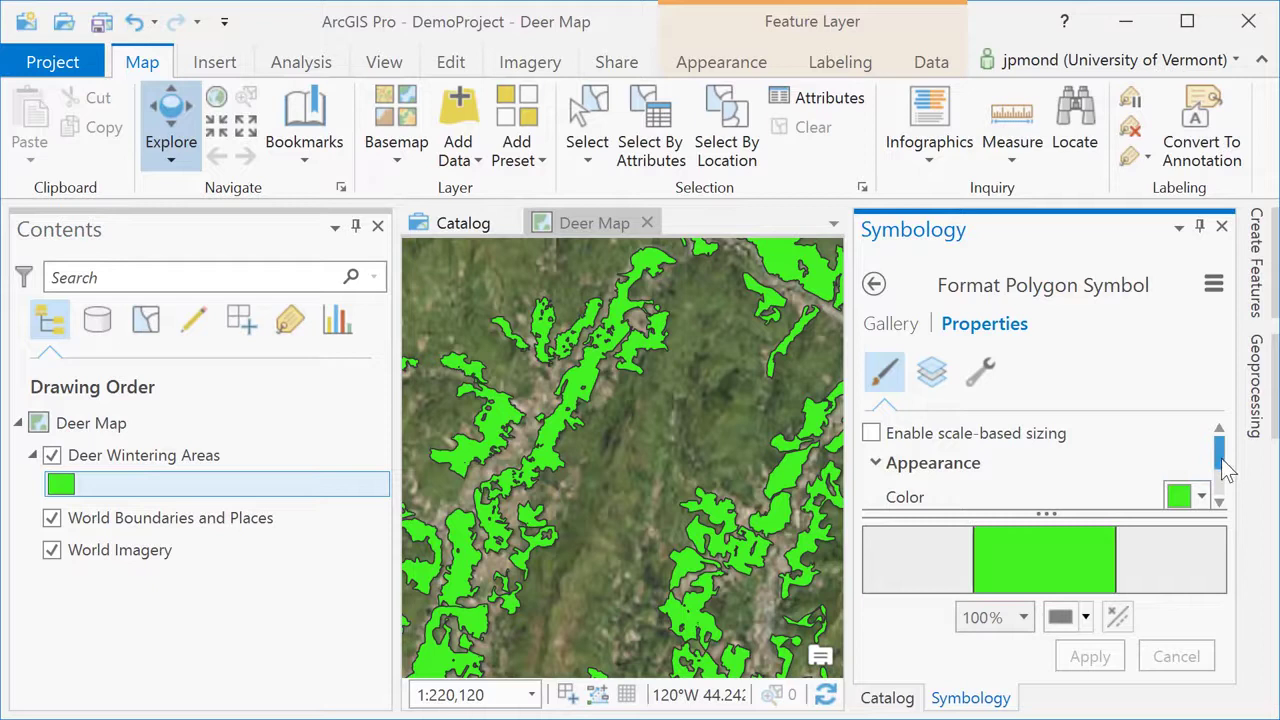
scroll(1226, 470, down, 3)
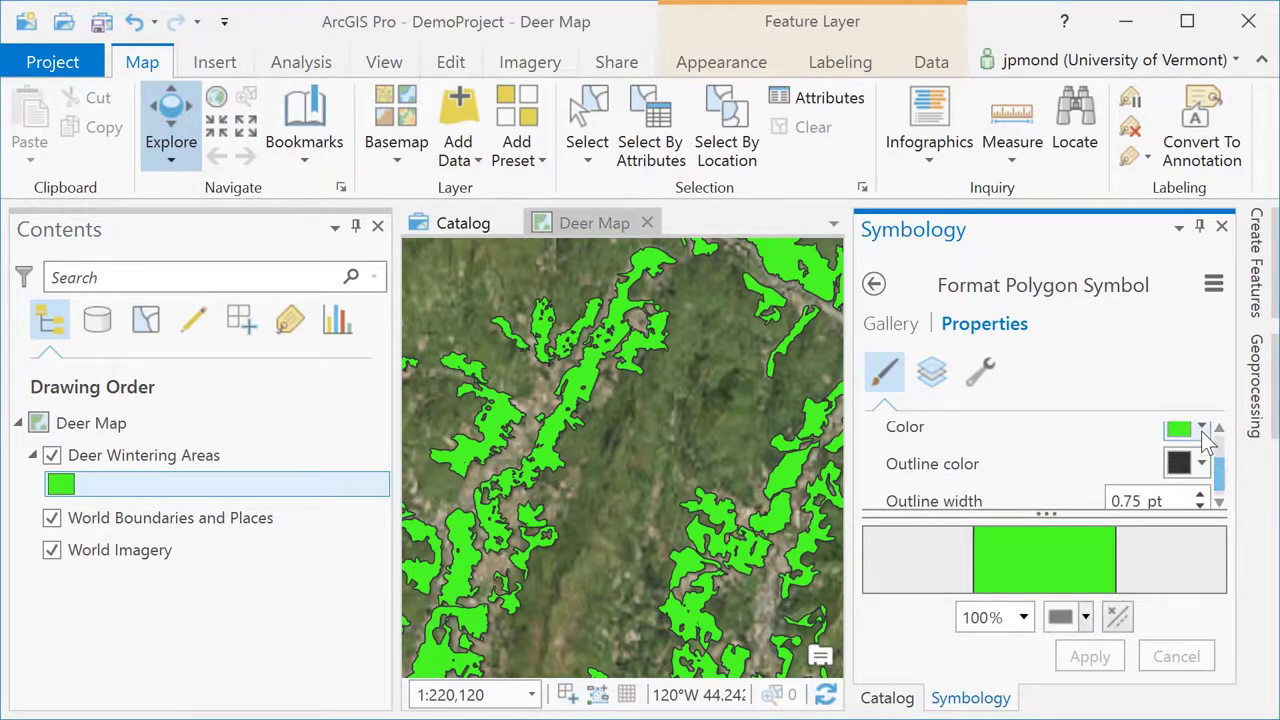
click(1202, 431)
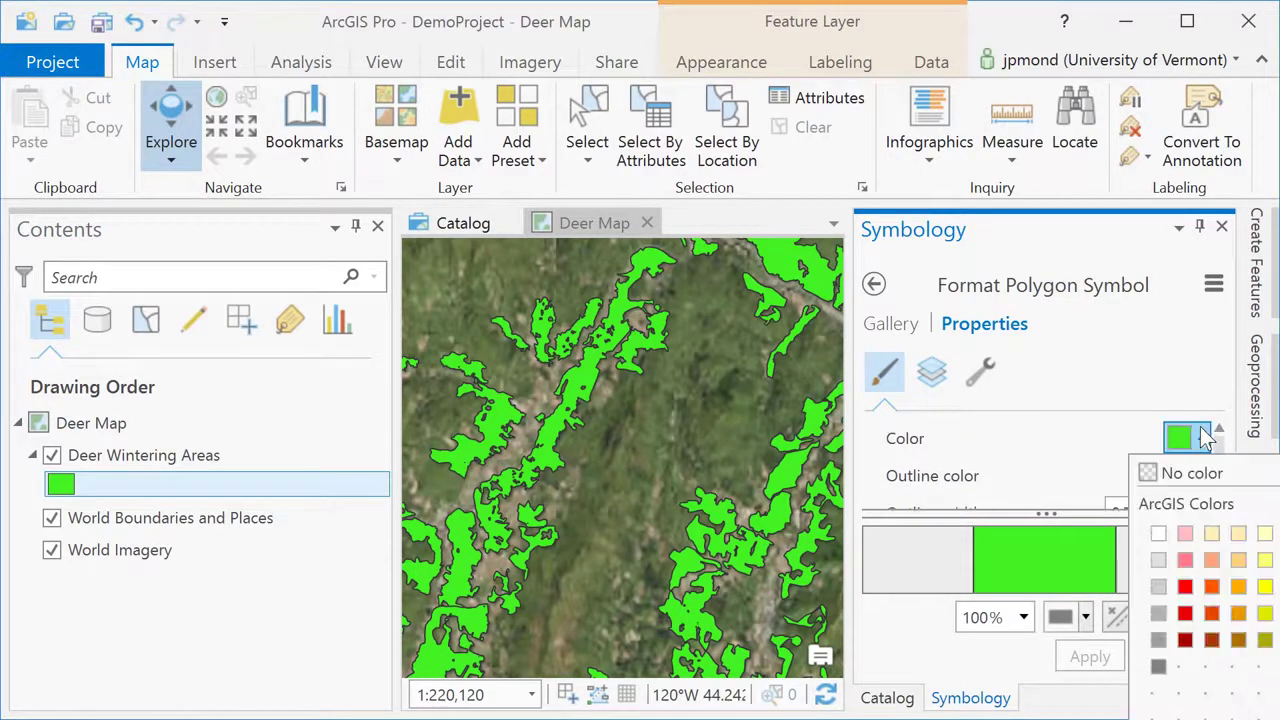
click(1185, 559)
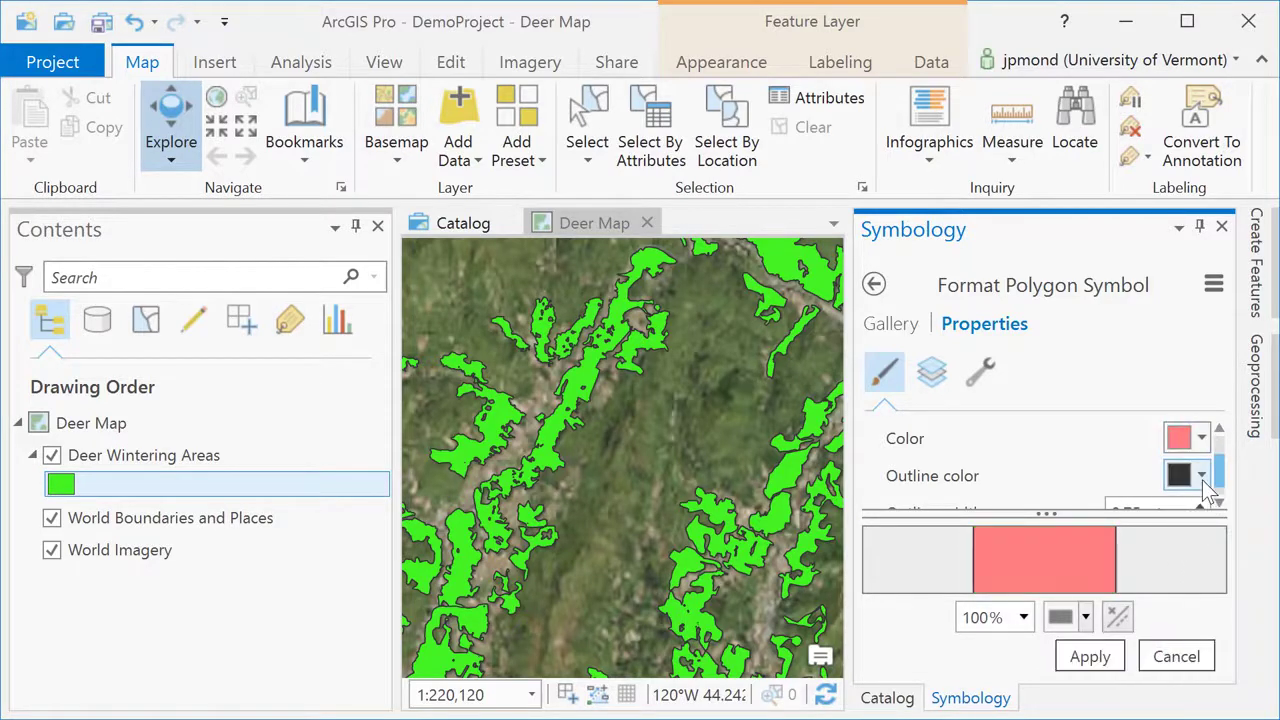
click(1202, 476)
click(1172, 507)
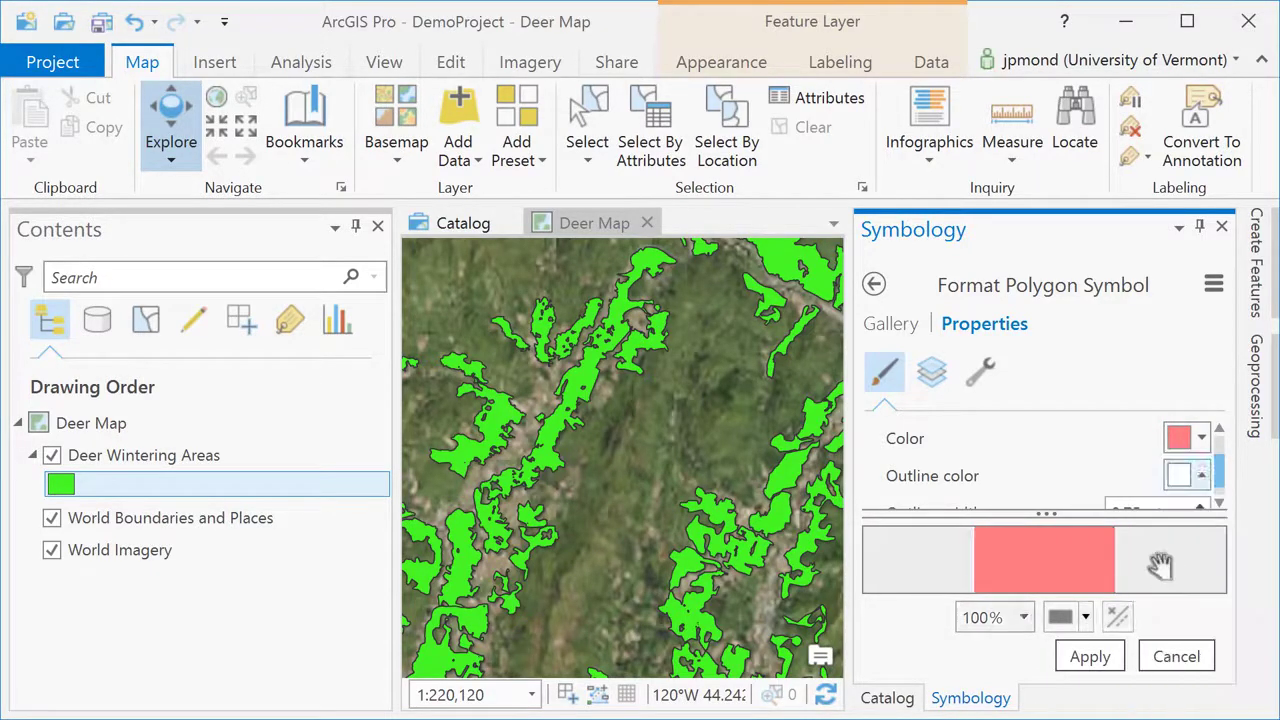
click(1090, 656)
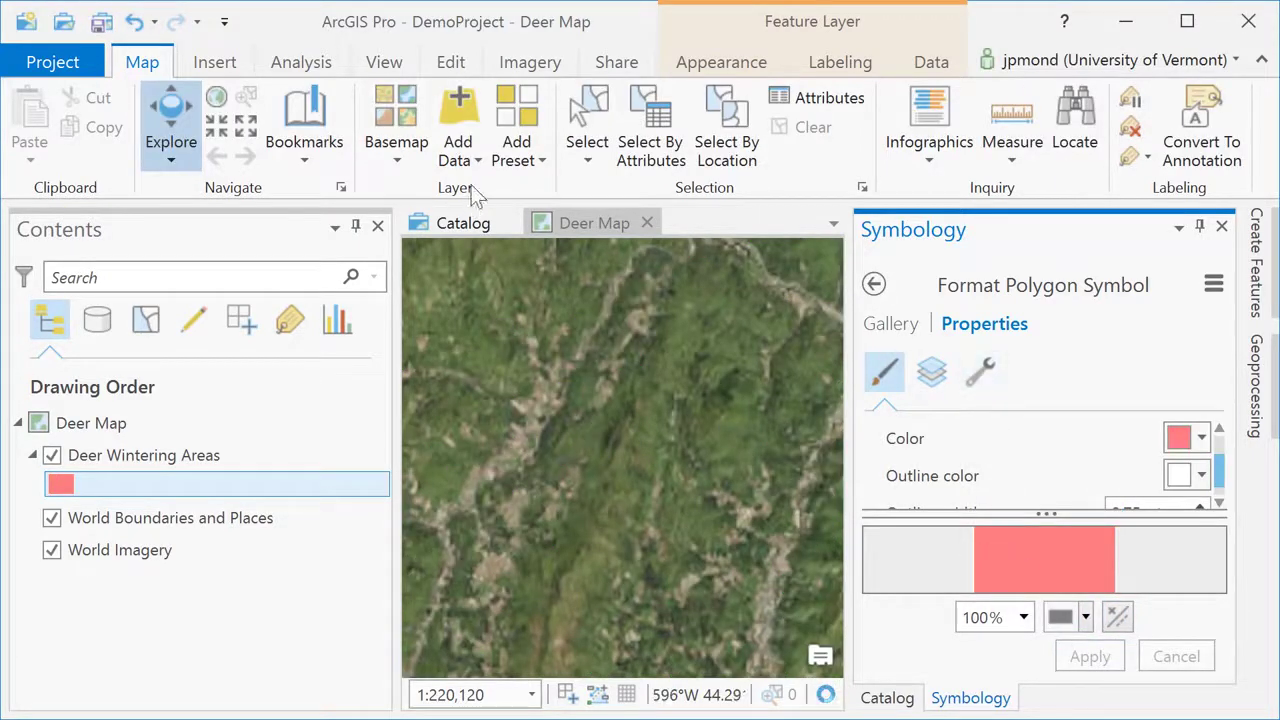
Set the Deer Wintering Areas layer transparency to 43%.
click(699, 64)
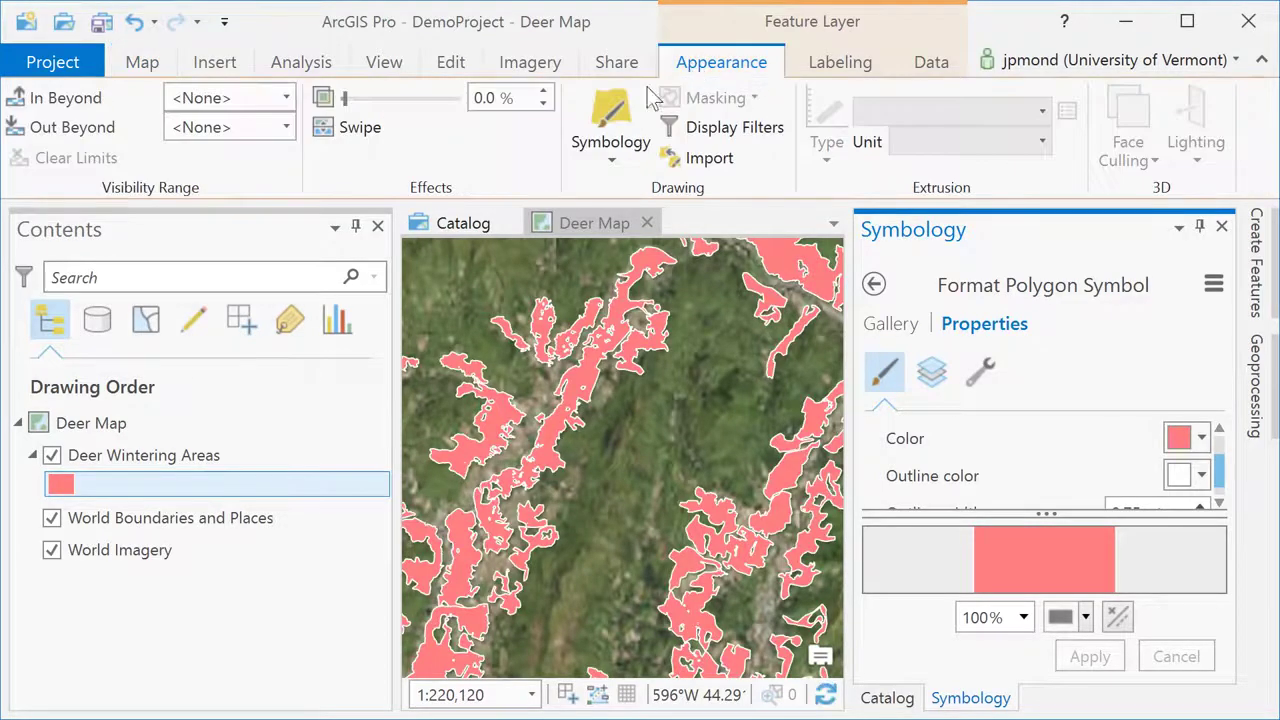
drag(348, 100, 397, 115)
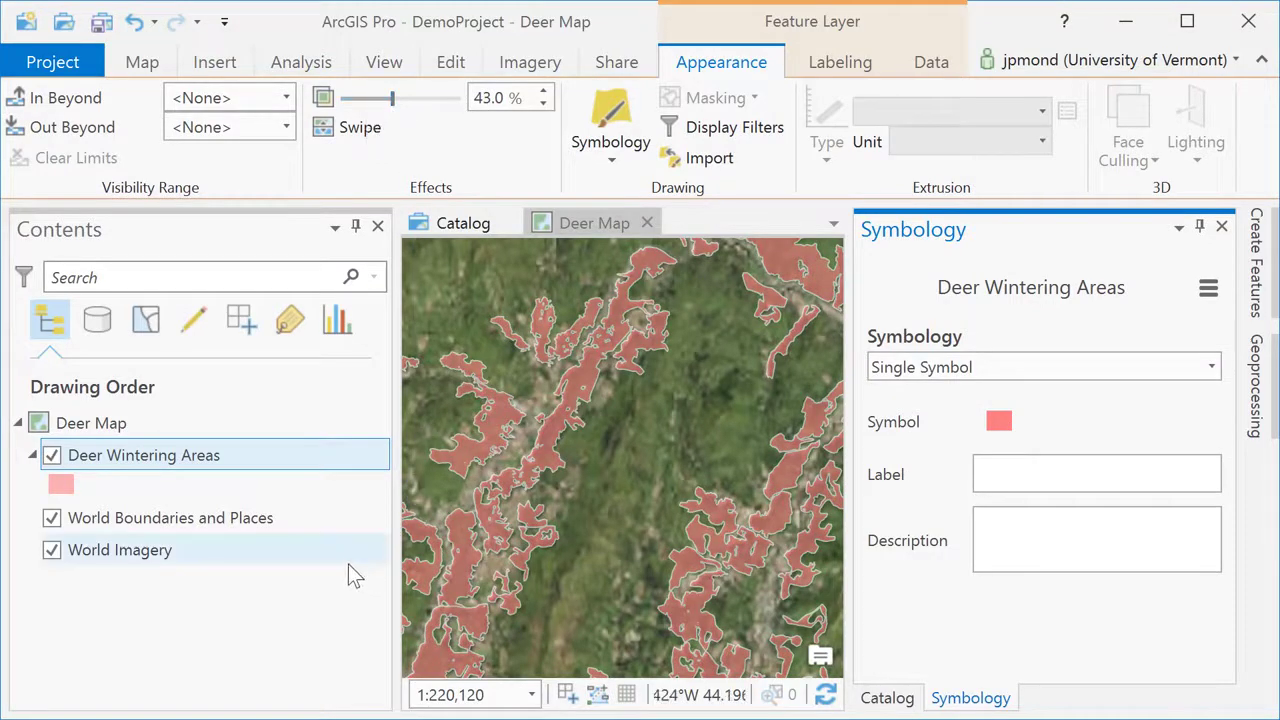
click(279, 468)
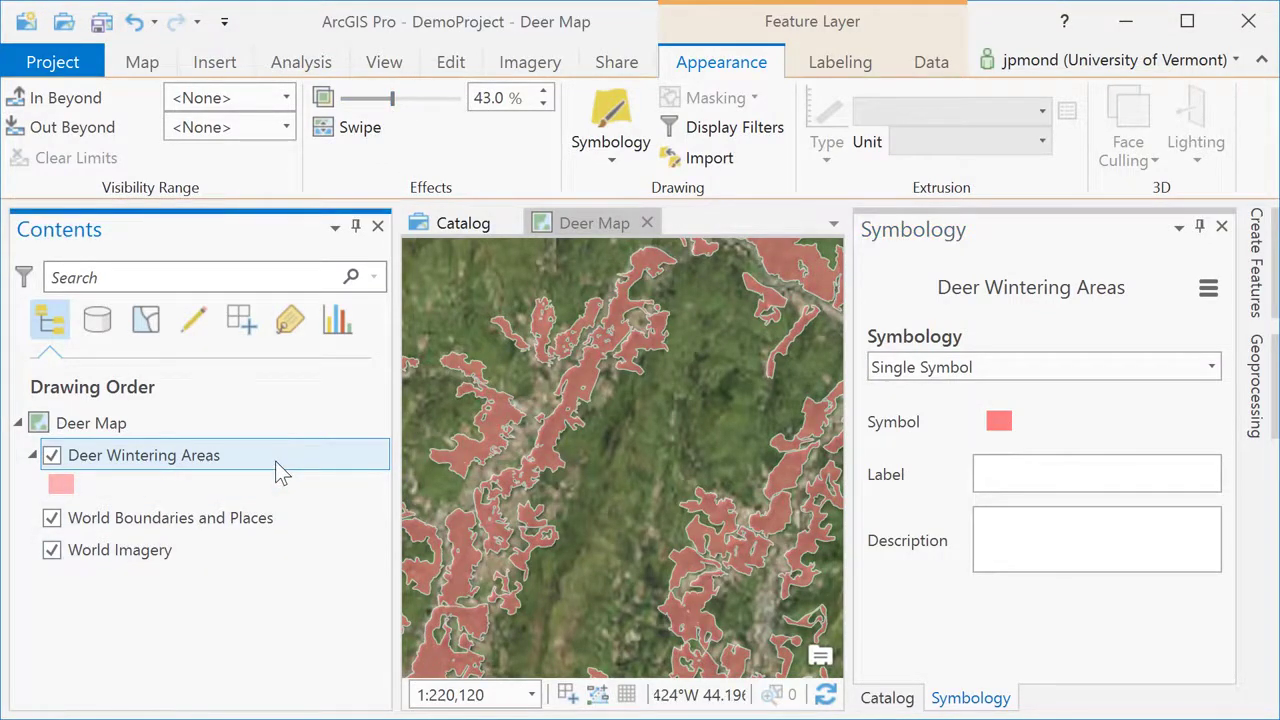
Create a new ANSI Portrait Letter 8.5" x 11" layout, Layout1.
click(216, 66)
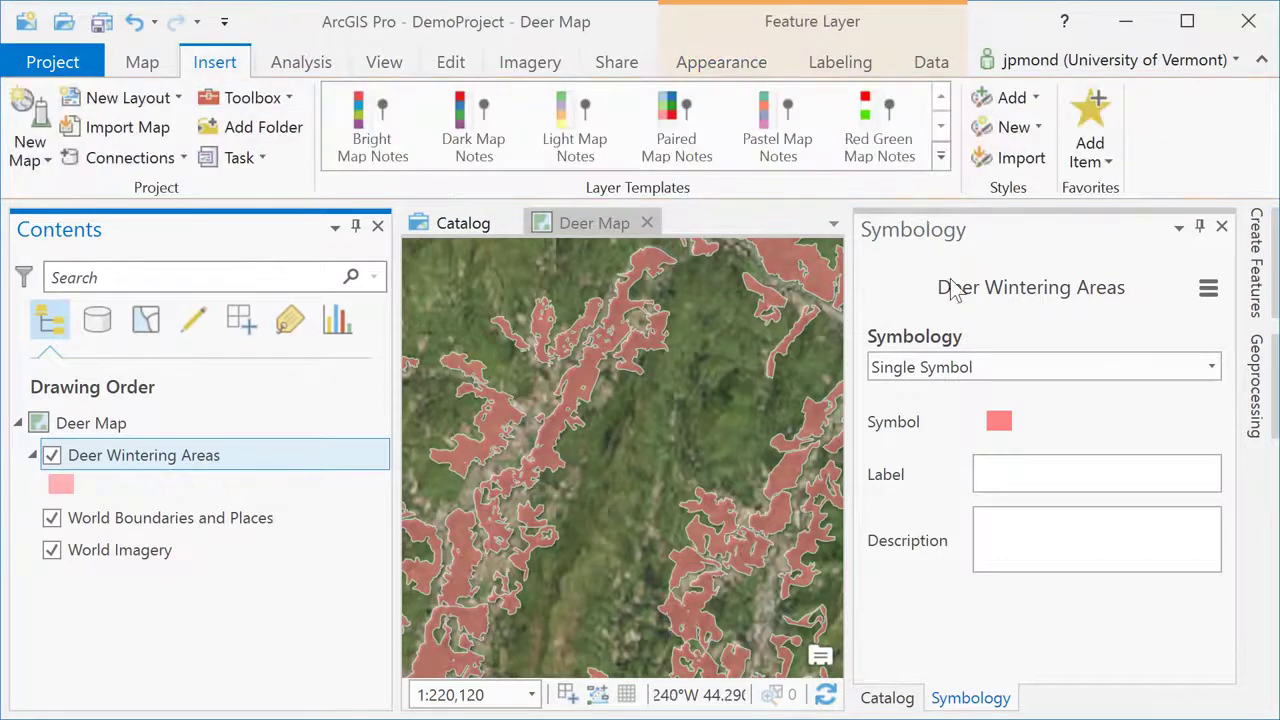
click(1199, 228)
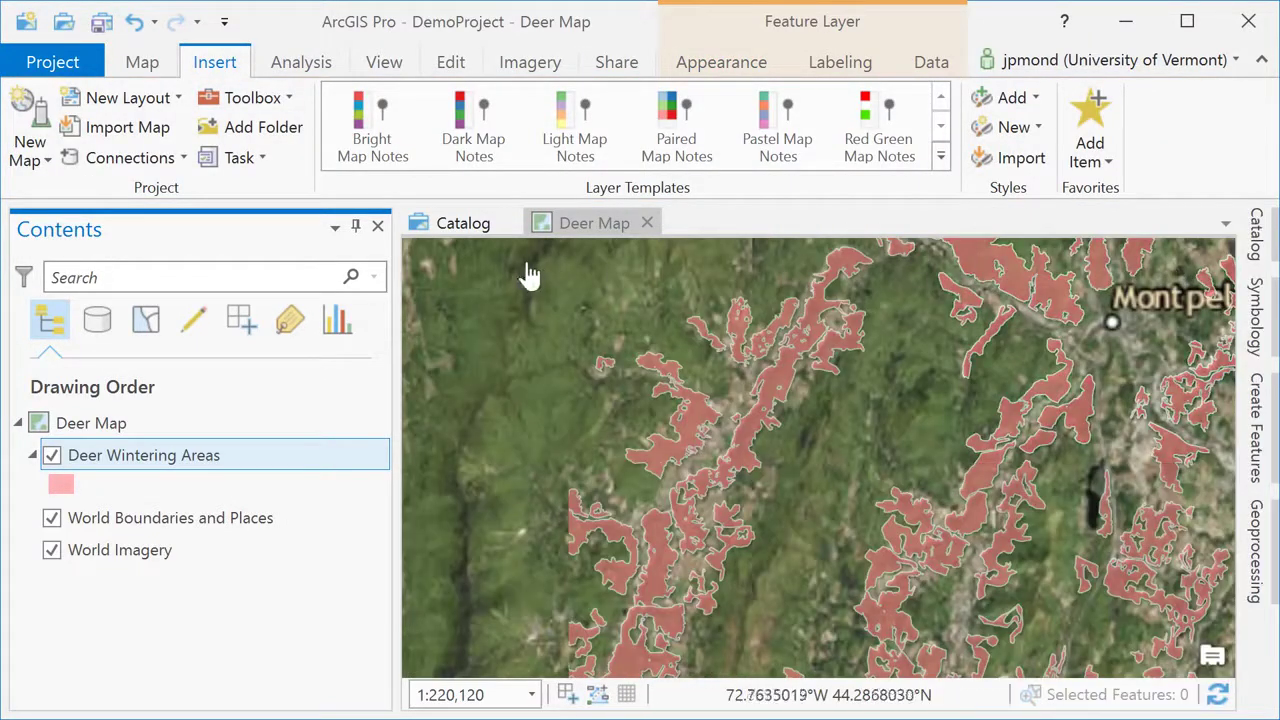
click(114, 99)
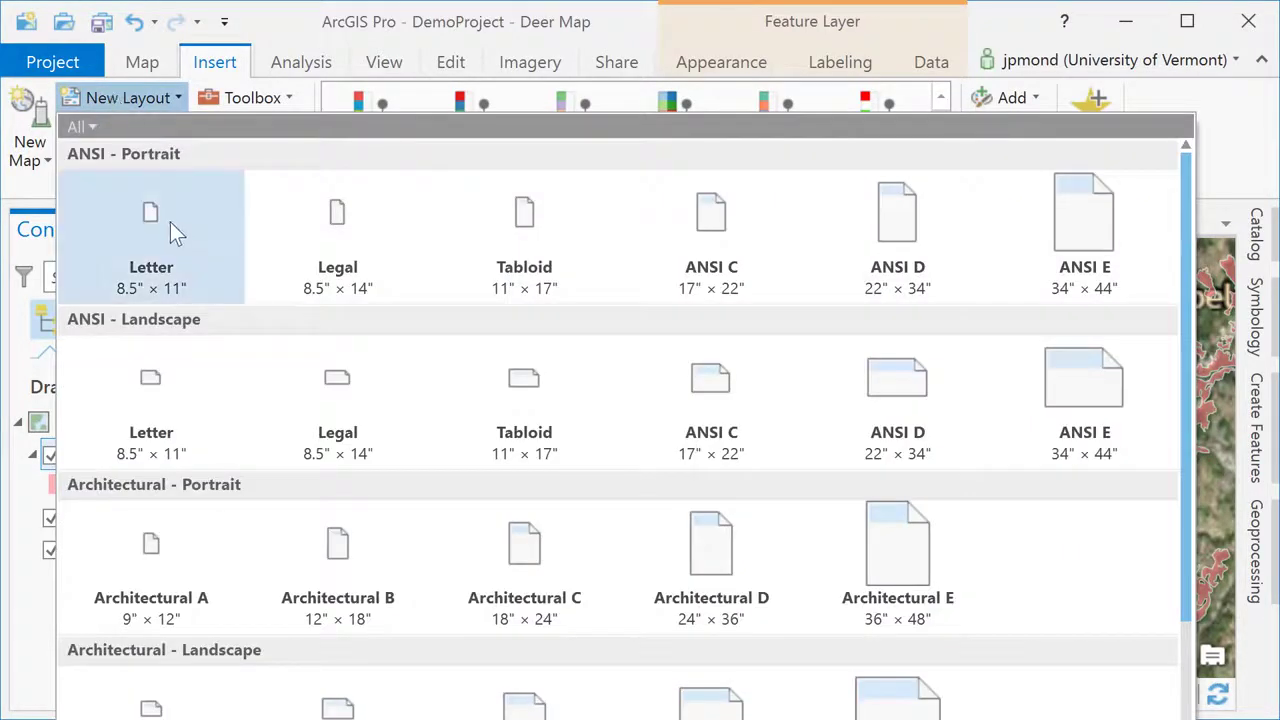
click(169, 222)
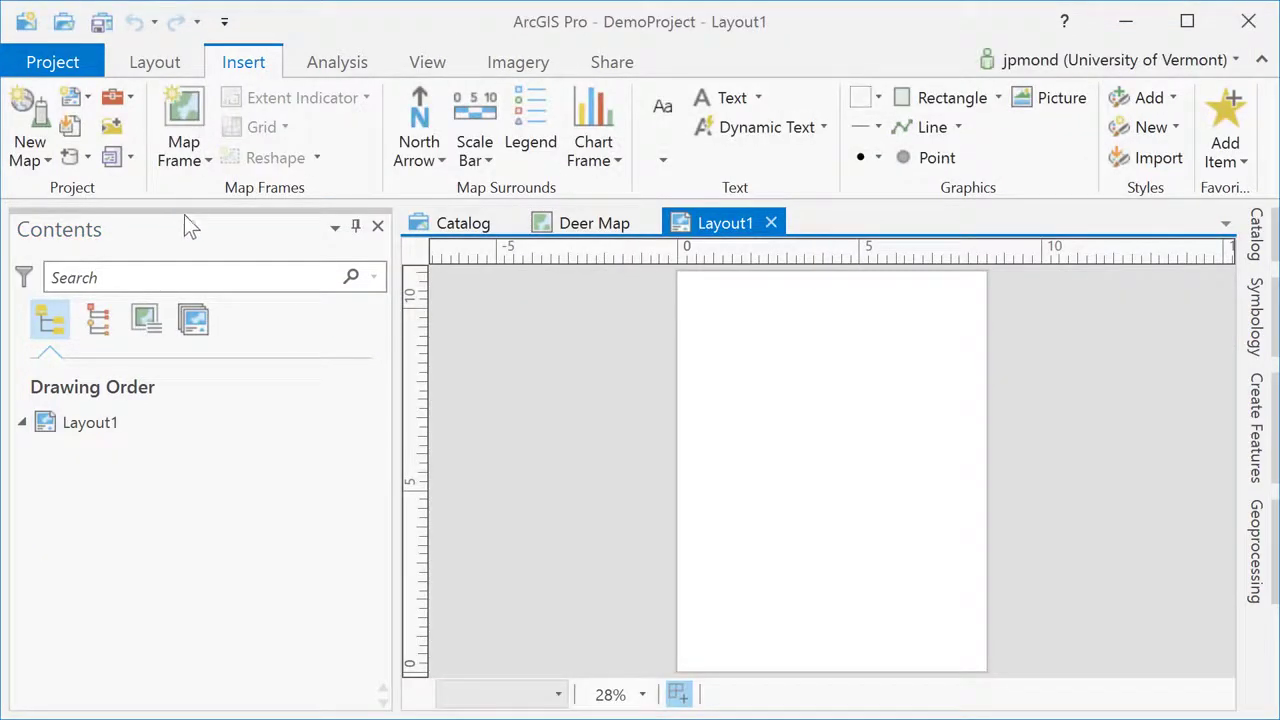
Place a Deer Map frame on Layout1, then return to the Deer Map view.
click(203, 160)
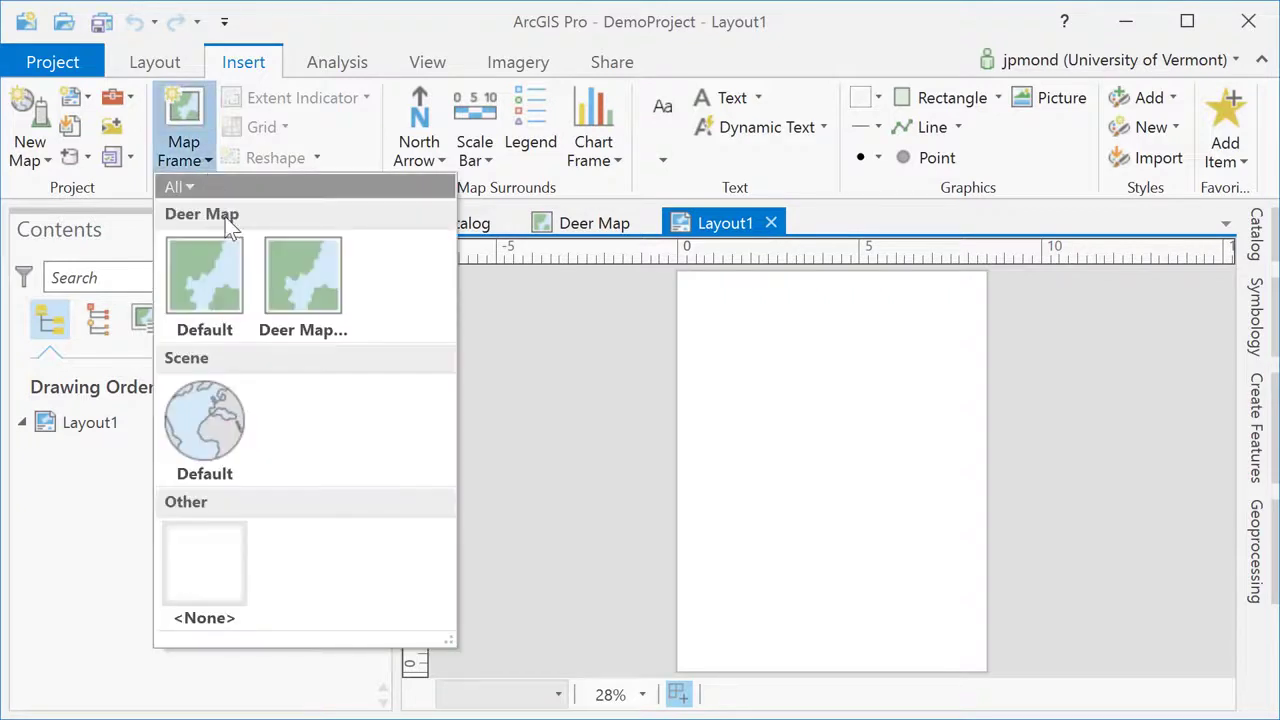
click(295, 276)
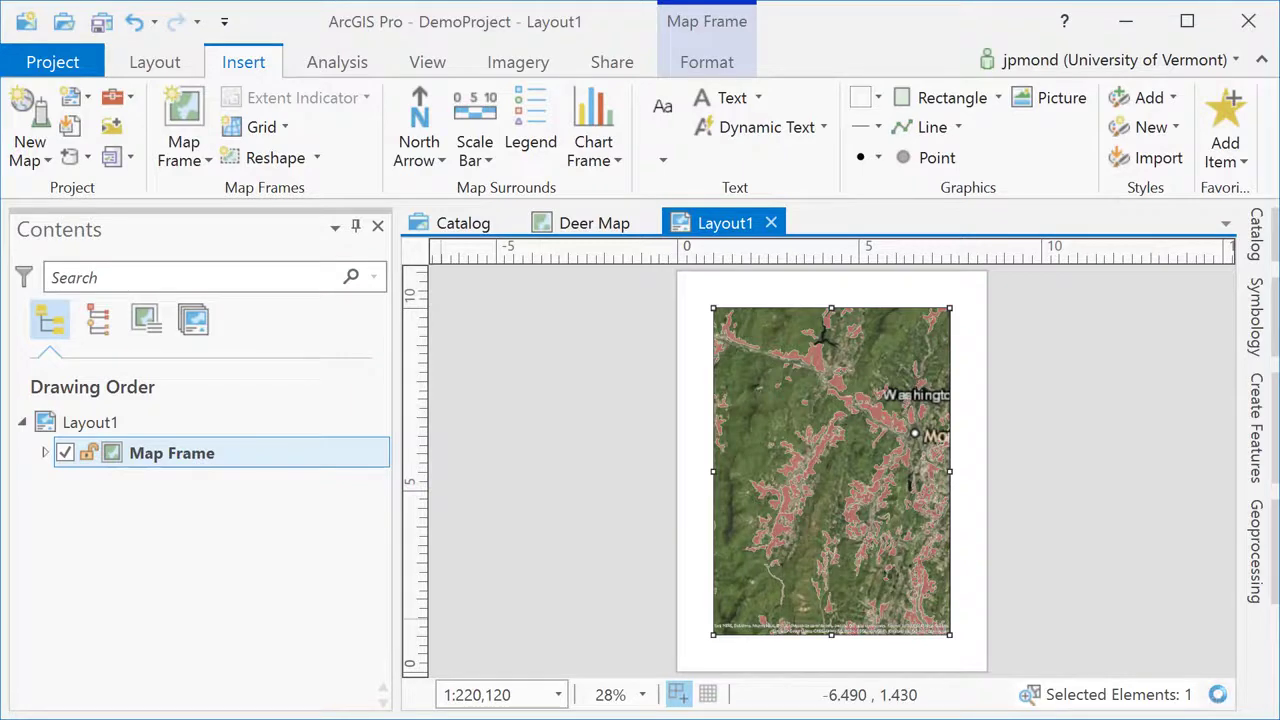
click(594, 223)
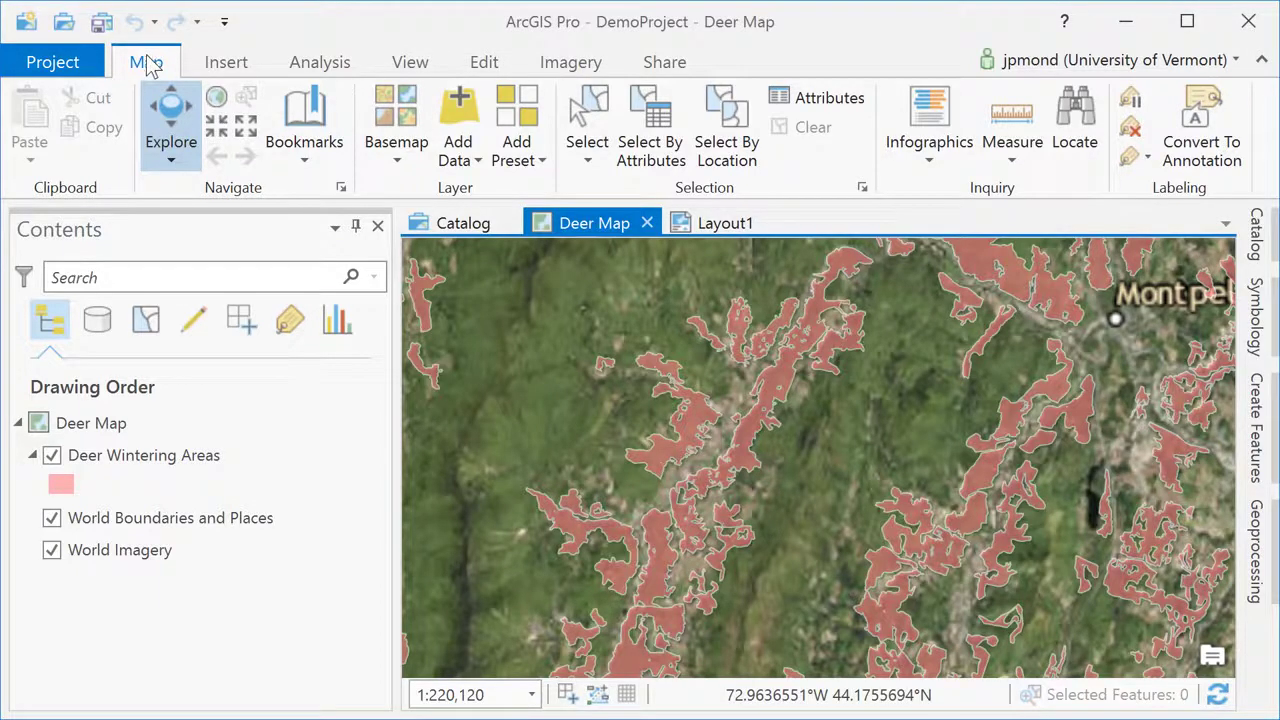
Insert a new global 3D scene, Scene2, with a topographic basemap.
click(216, 63)
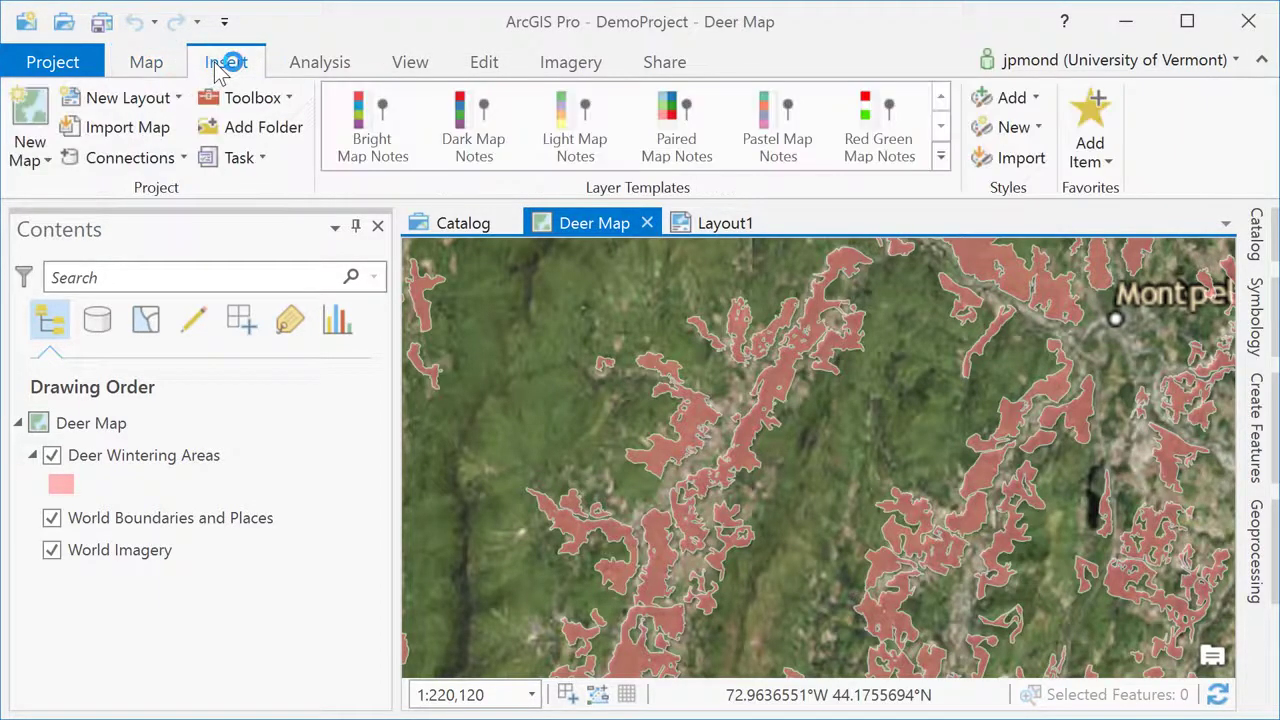
click(46, 164)
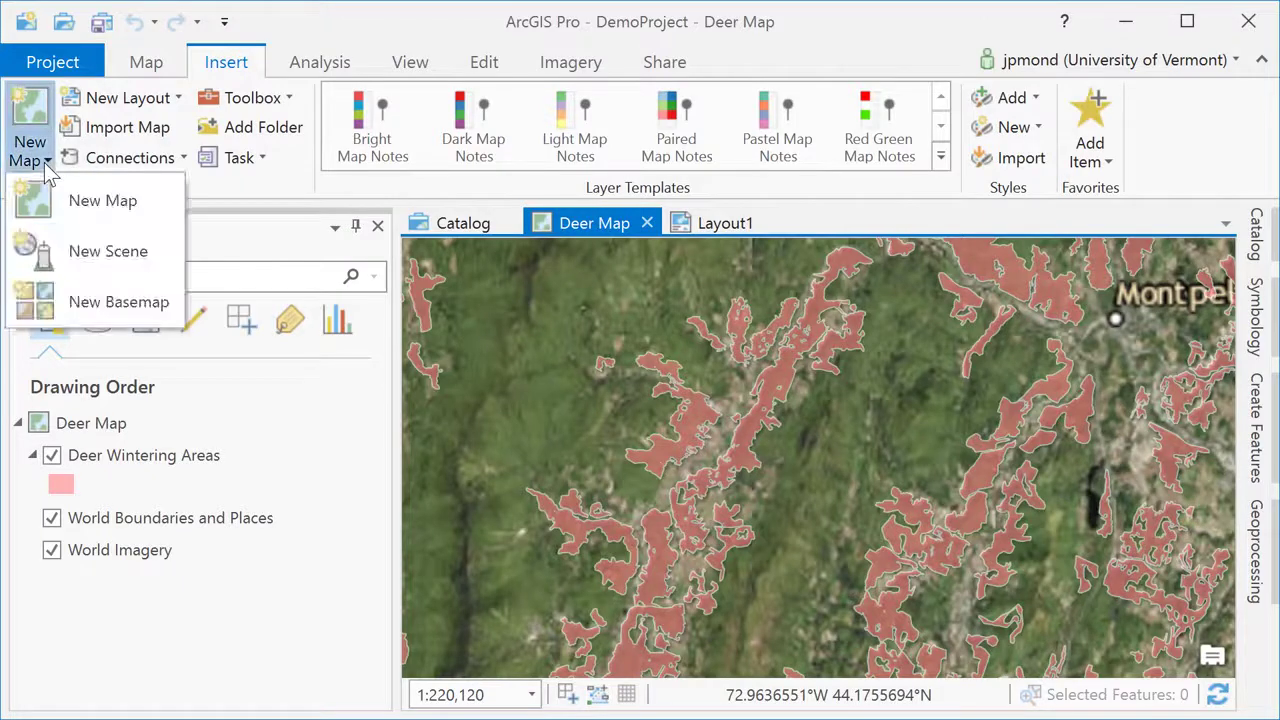
click(65, 254)
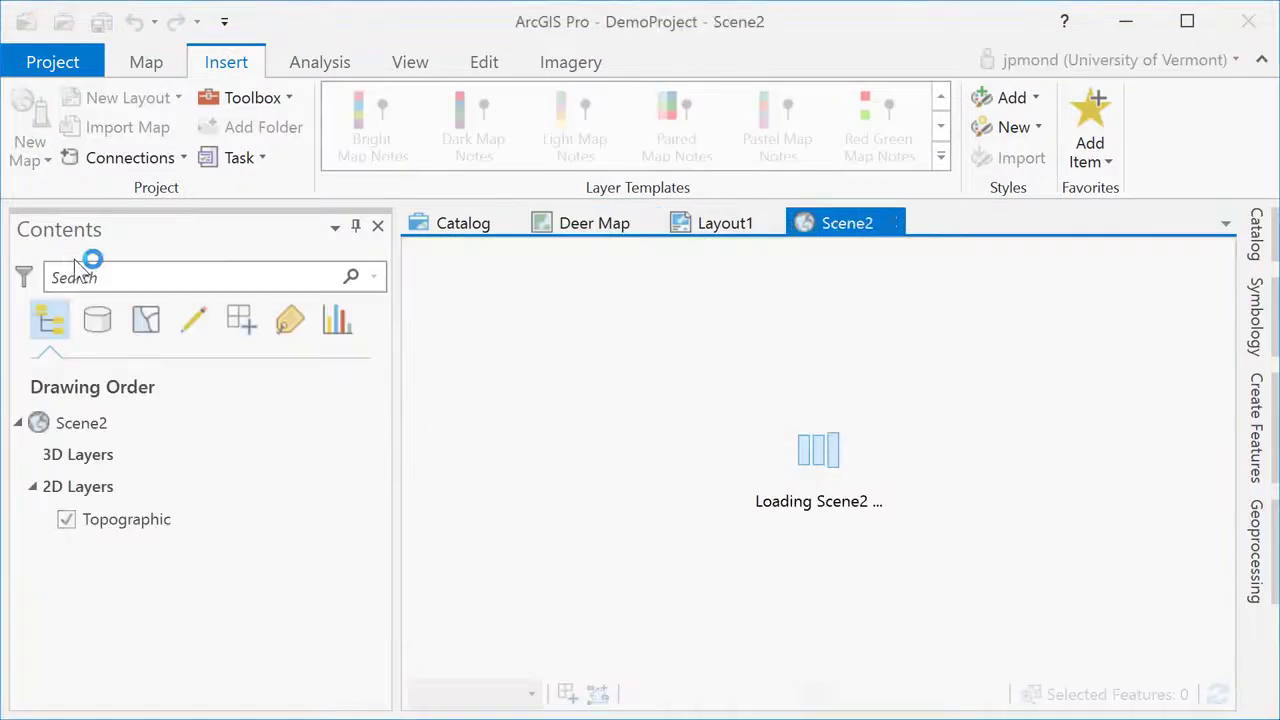
Rename Scene2 to '3D View' in the Contents pane.
click(97, 424)
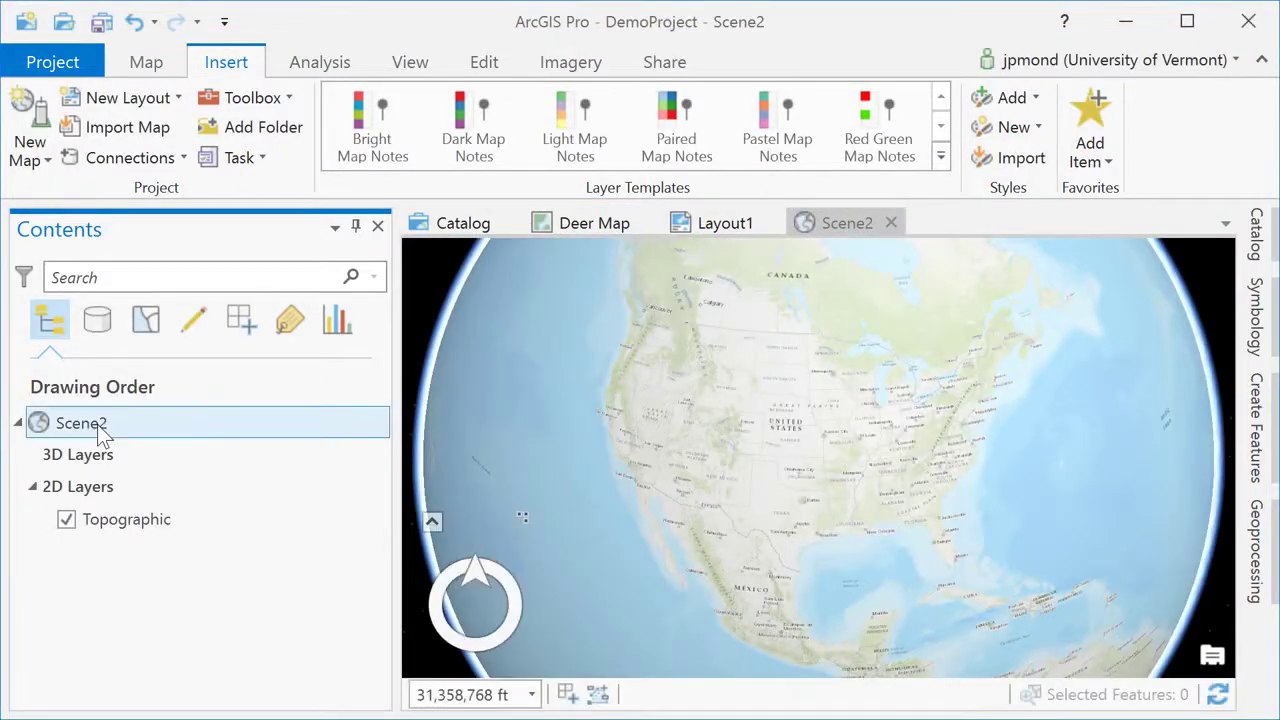
click(103, 426)
text(3D View)
key(Return)
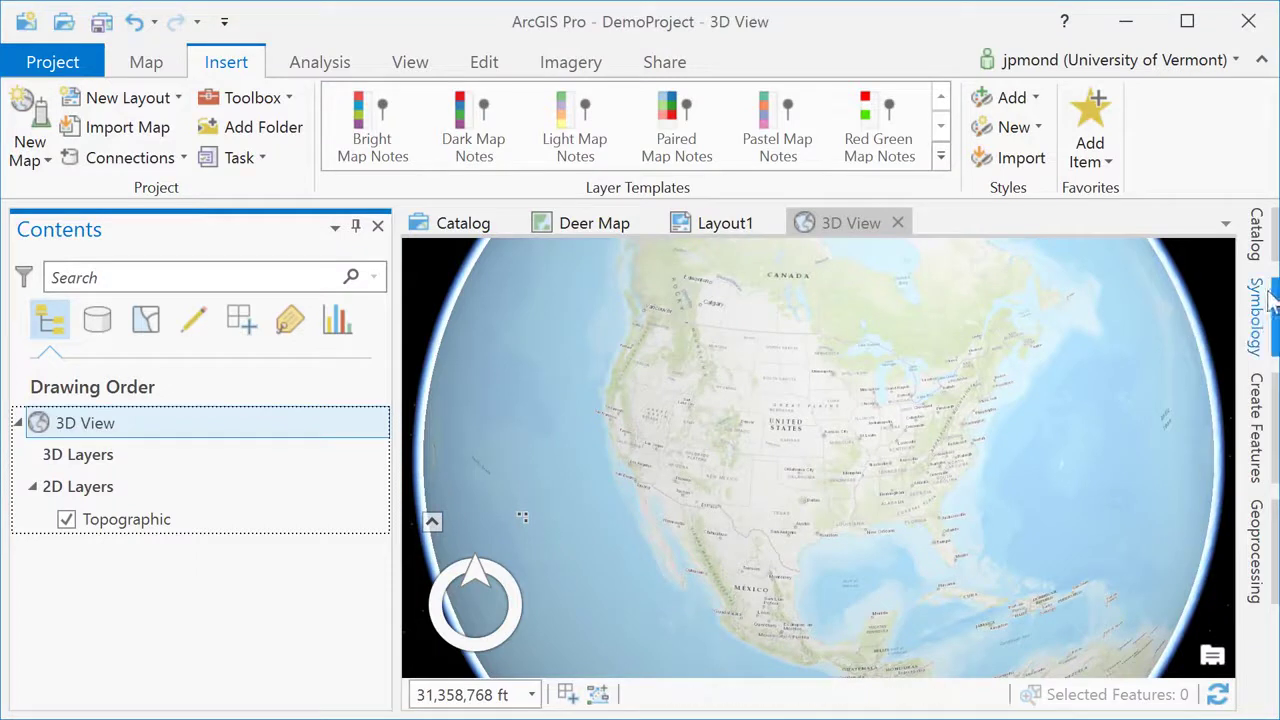
Add dsm_2014_shelburne.tif from the Catalog's DemoProject folder into Scene1.
click(1258, 262)
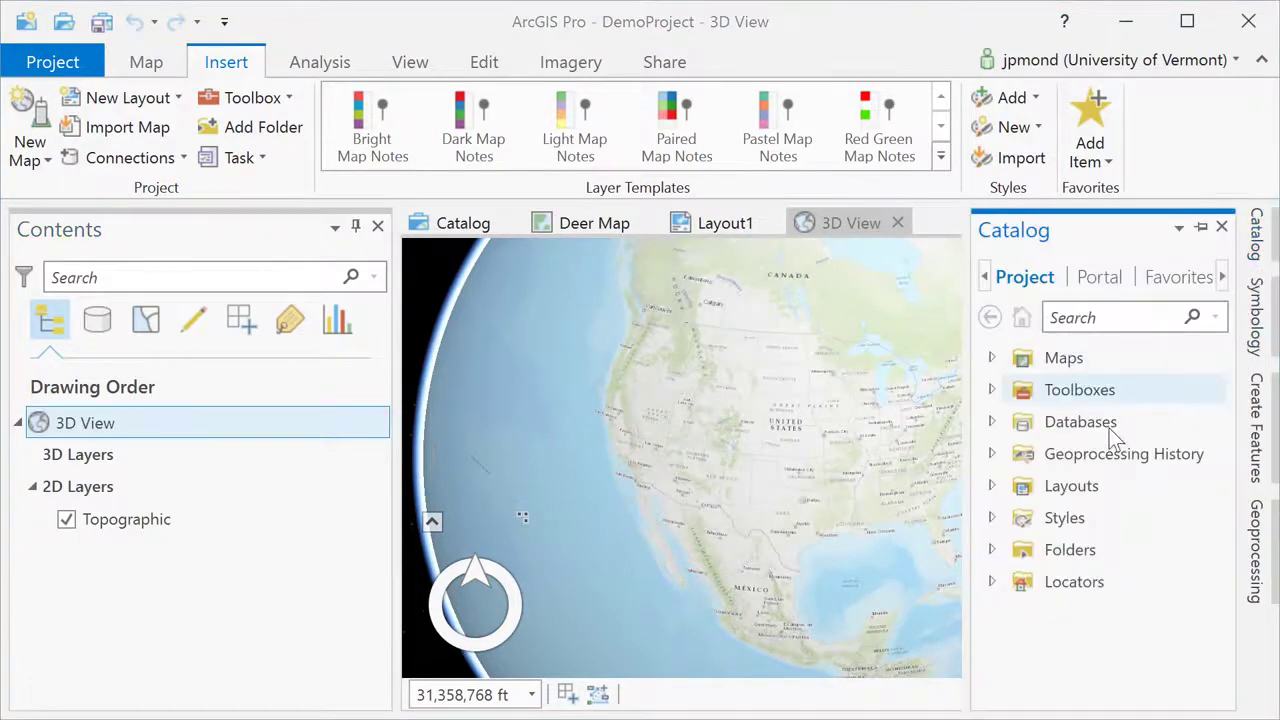
click(992, 551)
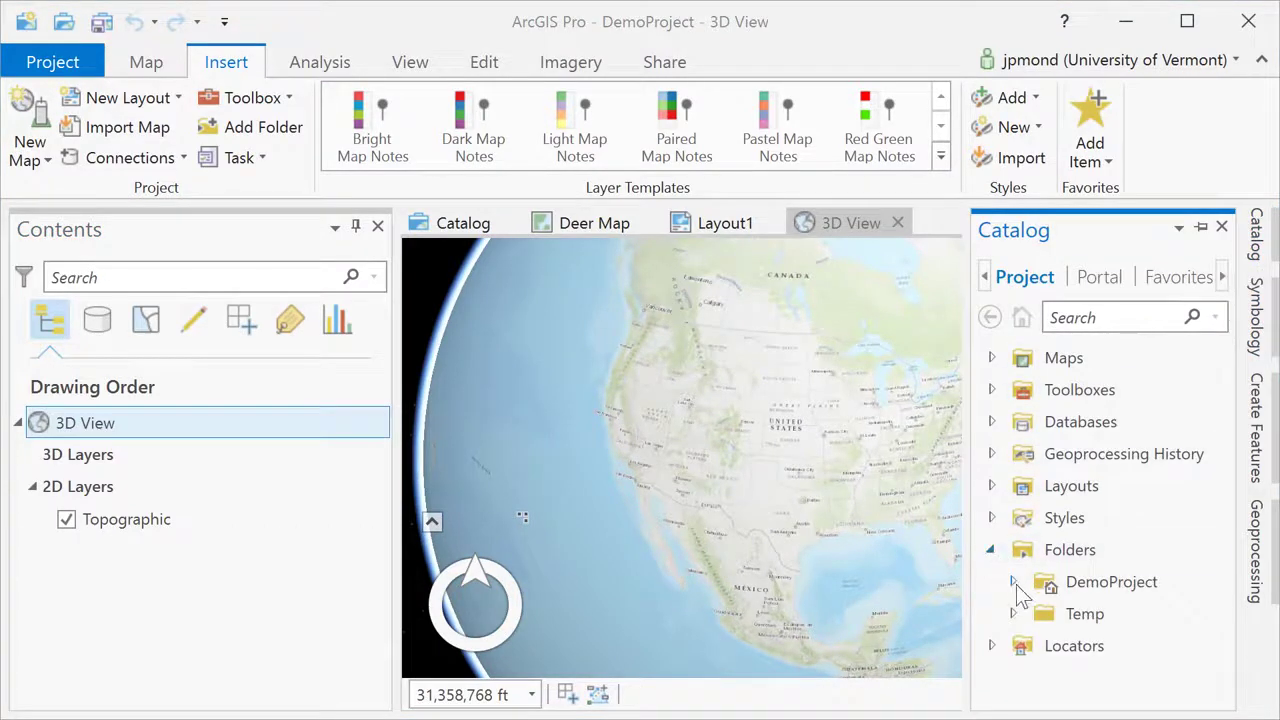
click(1012, 582)
scroll(1100, 610, down, 2)
drag(1105, 584, 109, 503)
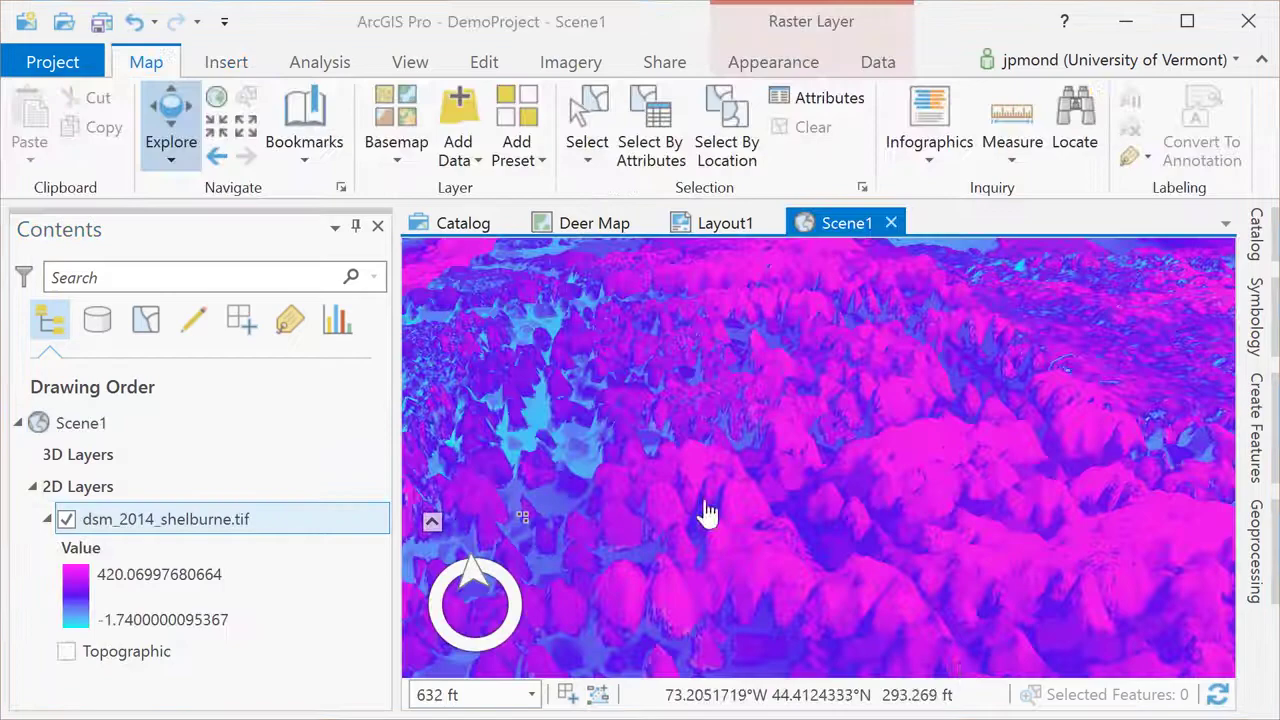